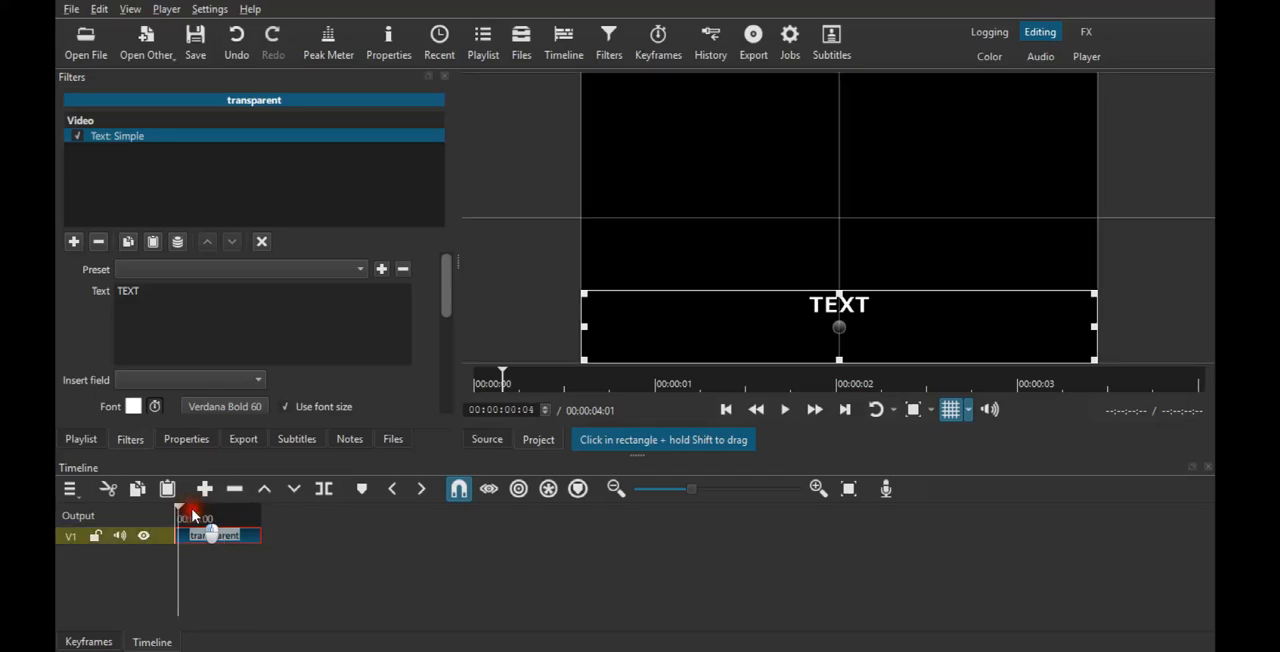
- Stretch the TEXT box up to the frame's upper edge and set its font to Verdana Bold, size 220
drag(839, 292, 846, 76)
mouse_move(447, 281)
mouse_down()
mouse_move(447, 376)
mouse_move(449, 297)
mouse_up()
click(213, 350)
click(231, 370)
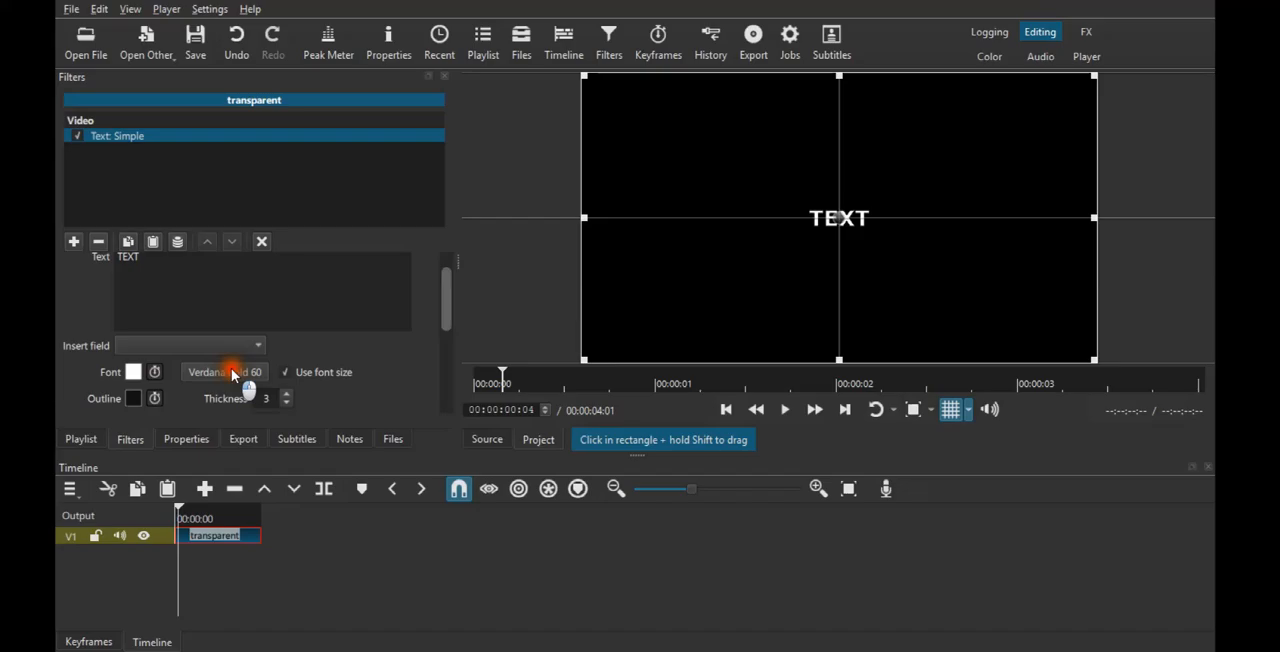
double_click(780, 180)
text(220)
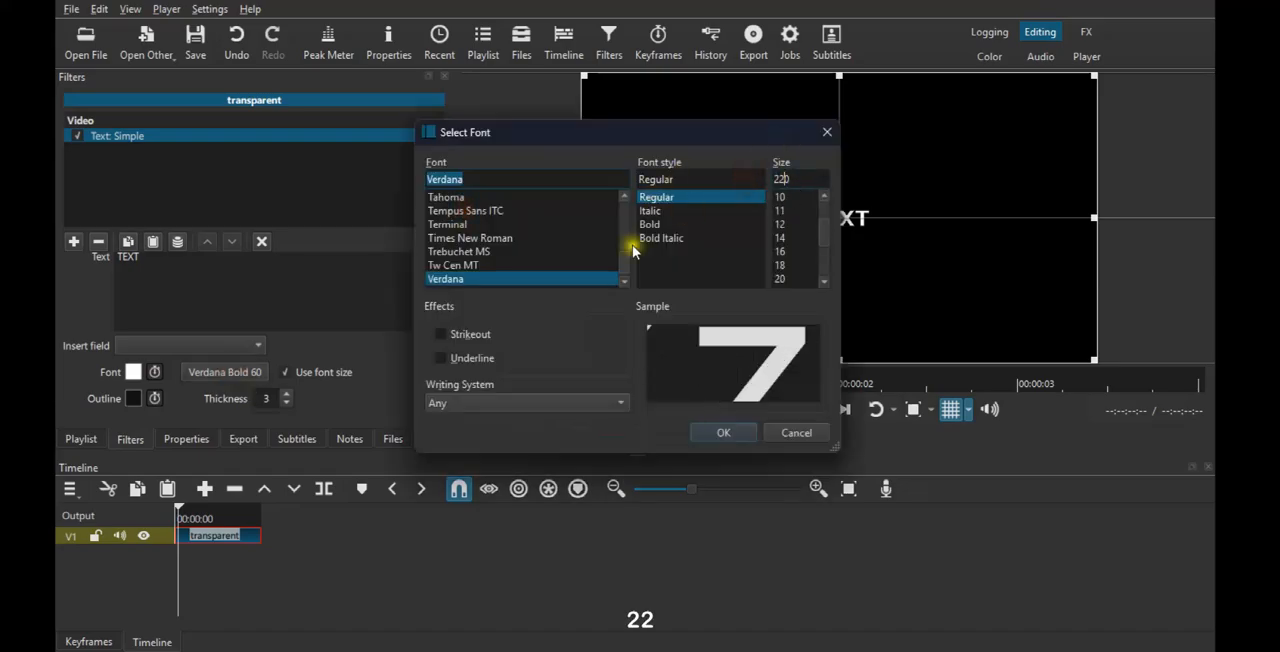
click(650, 224)
click(700, 428)
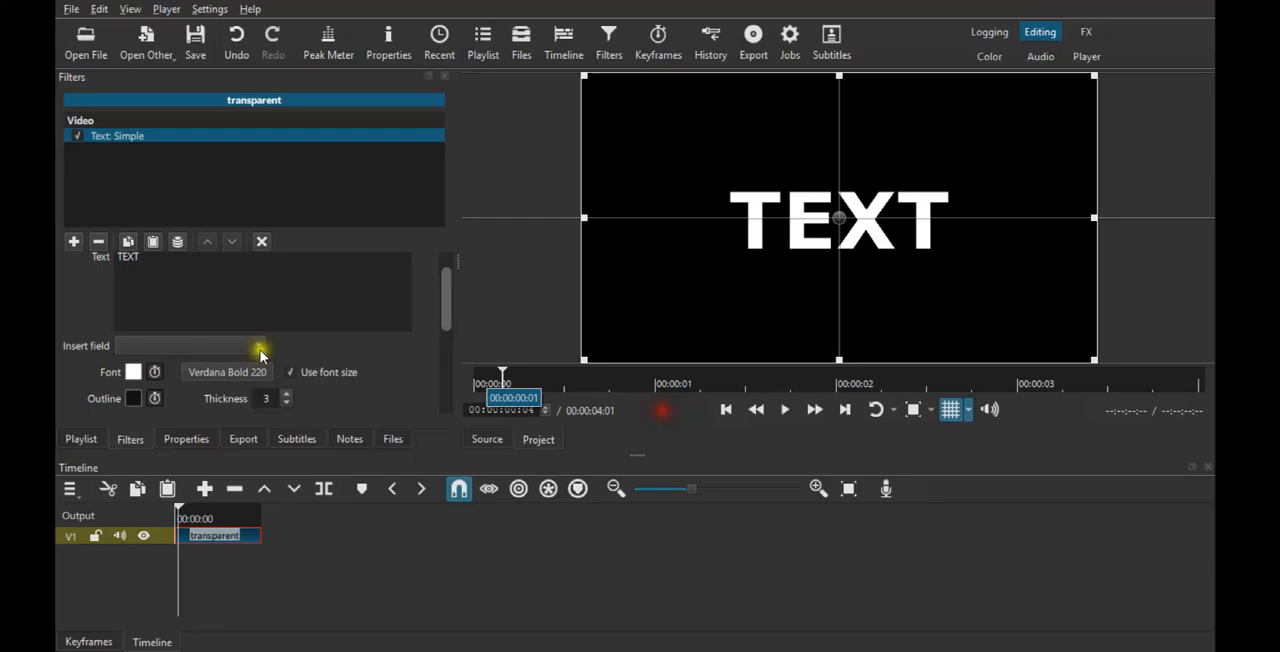
drag(458, 330, 456, 343)
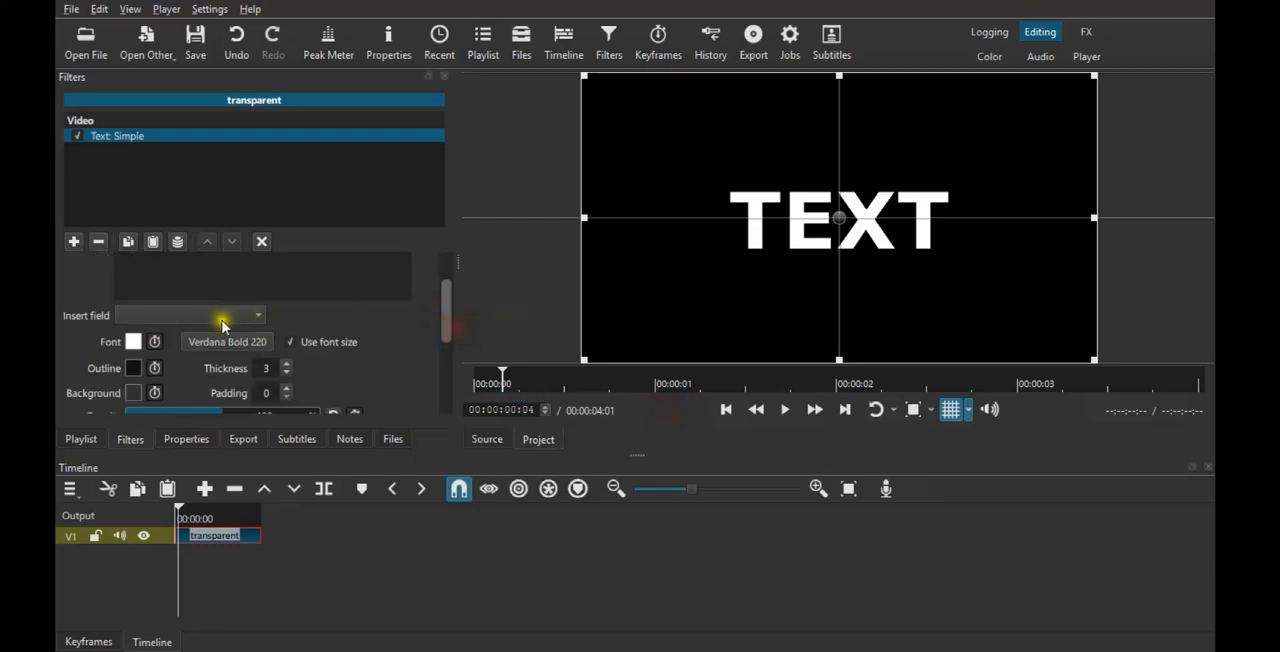
- Add a second Text: Simple filter reading "TEXT 2" and shrink its box to fit just beneath the TEXT title
click(73, 241)
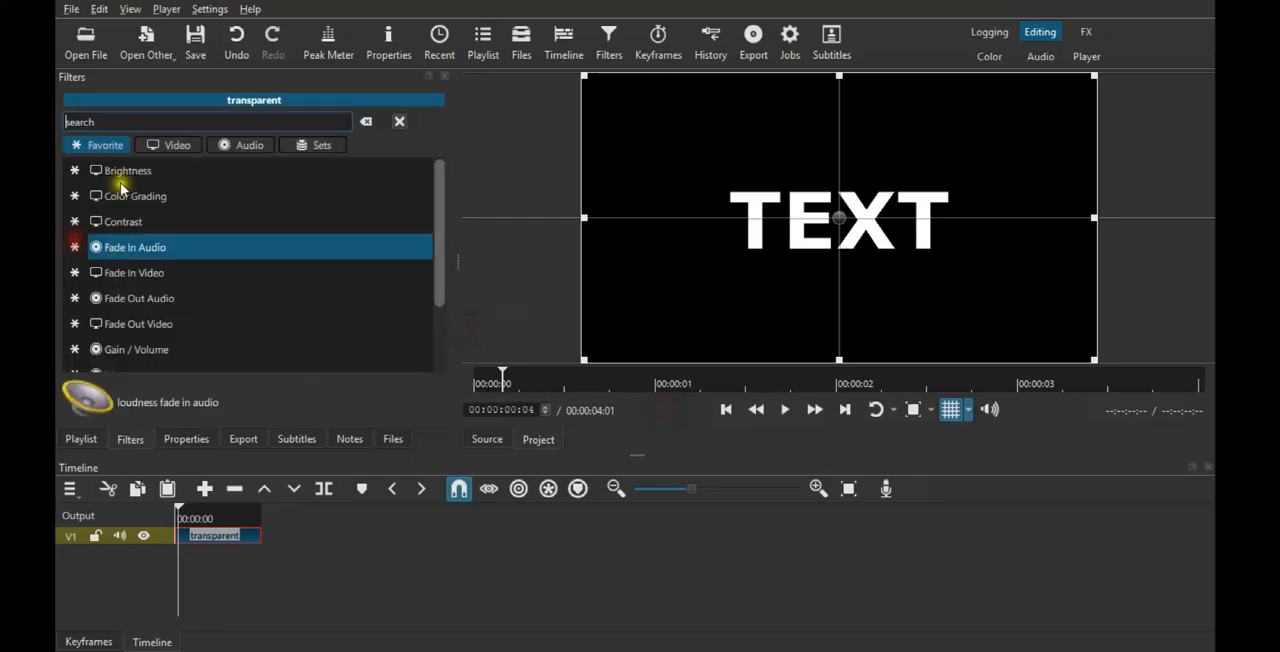
text(TEXT)
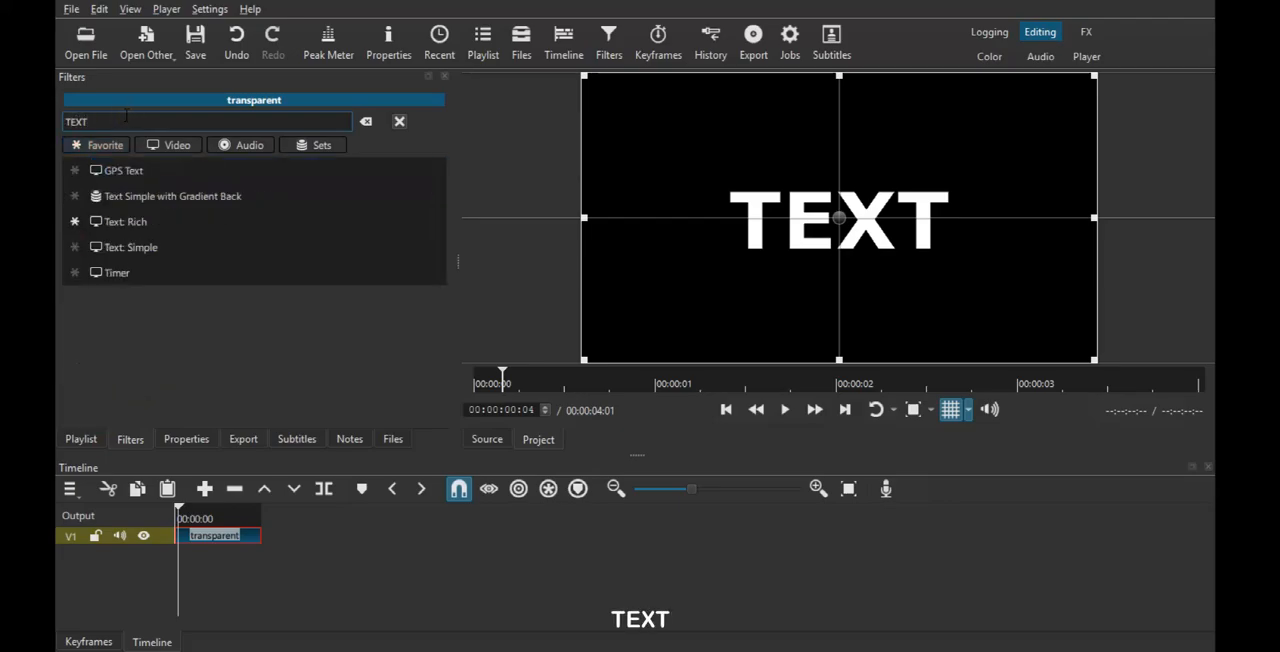
click(167, 258)
click(194, 290)
key(ctrl+a)
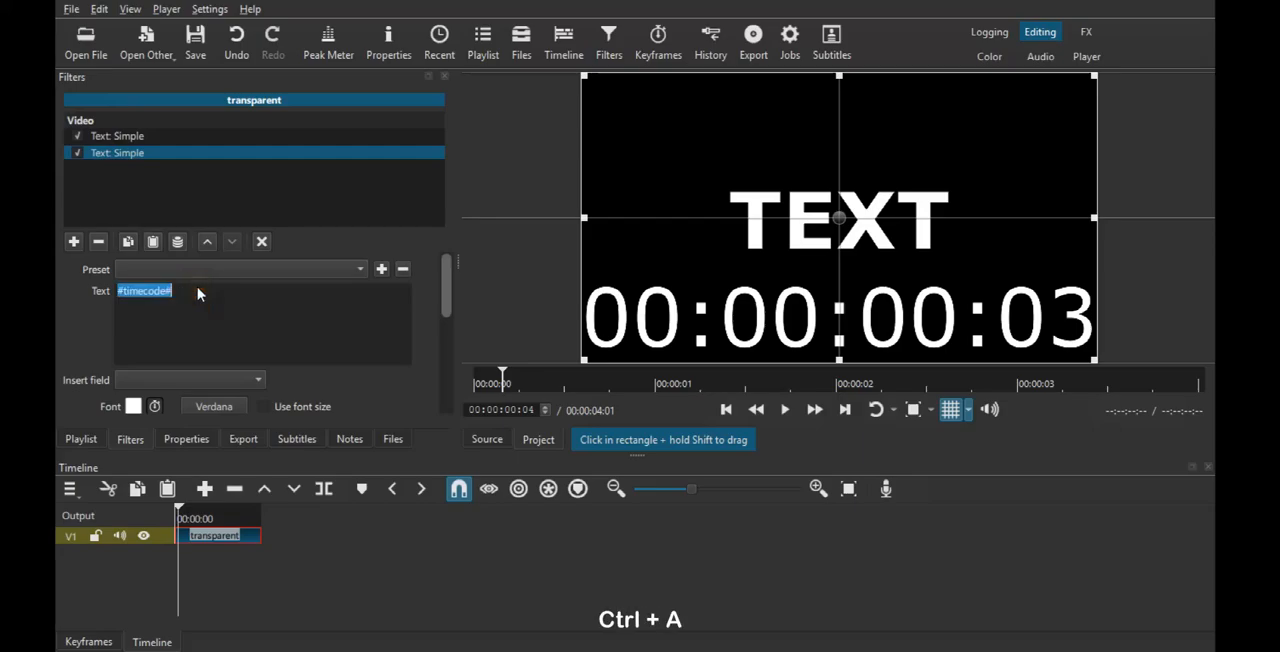
text(TEXT 2)
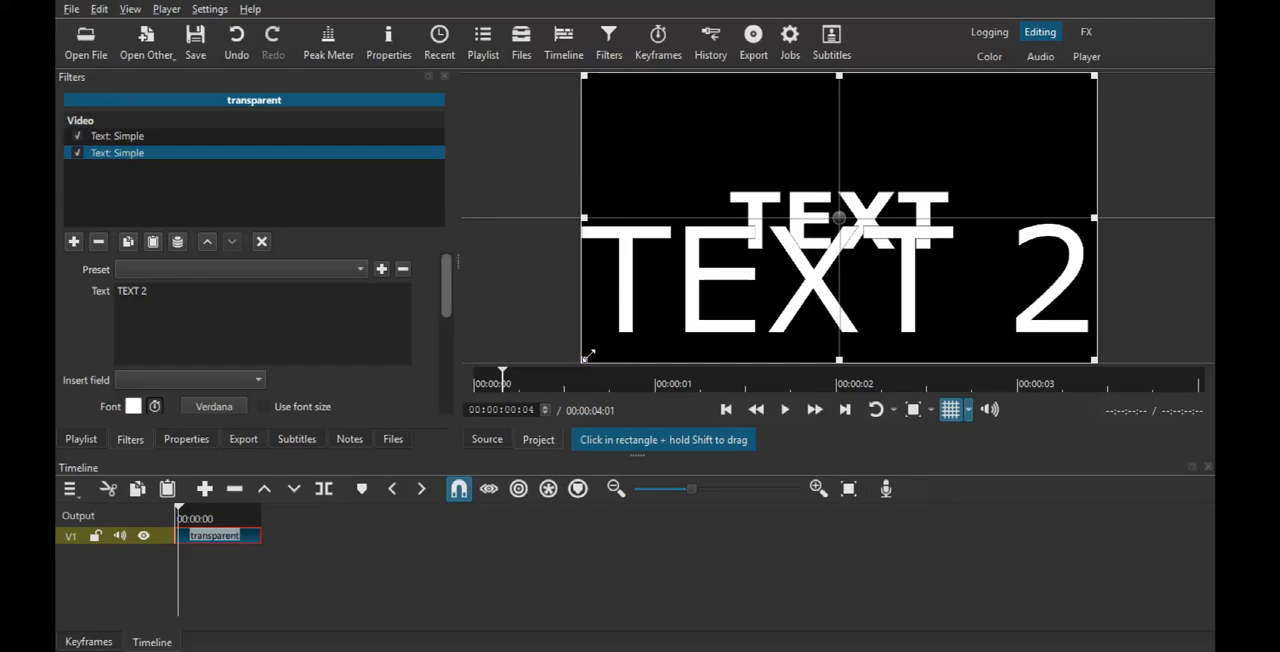
drag(588, 355, 1038, 90)
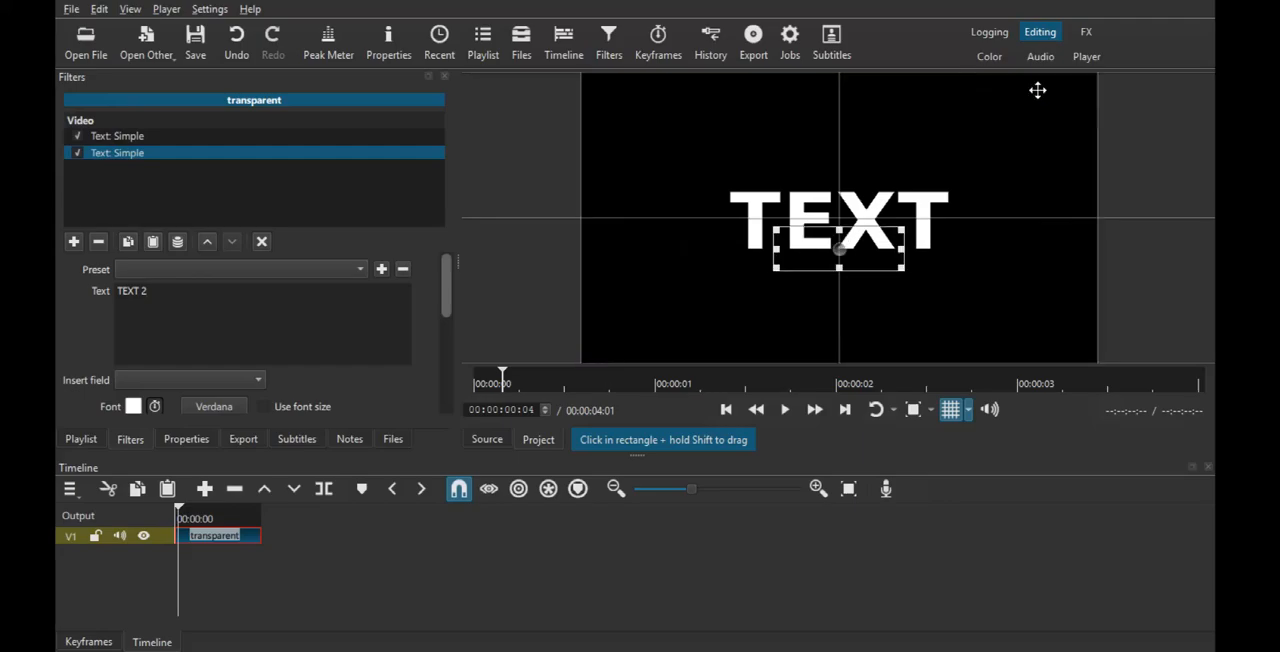
- Add a third Text: Simple filter reading "TEXT 3" and place it in a small box directly below TEXT 2
click(75, 243)
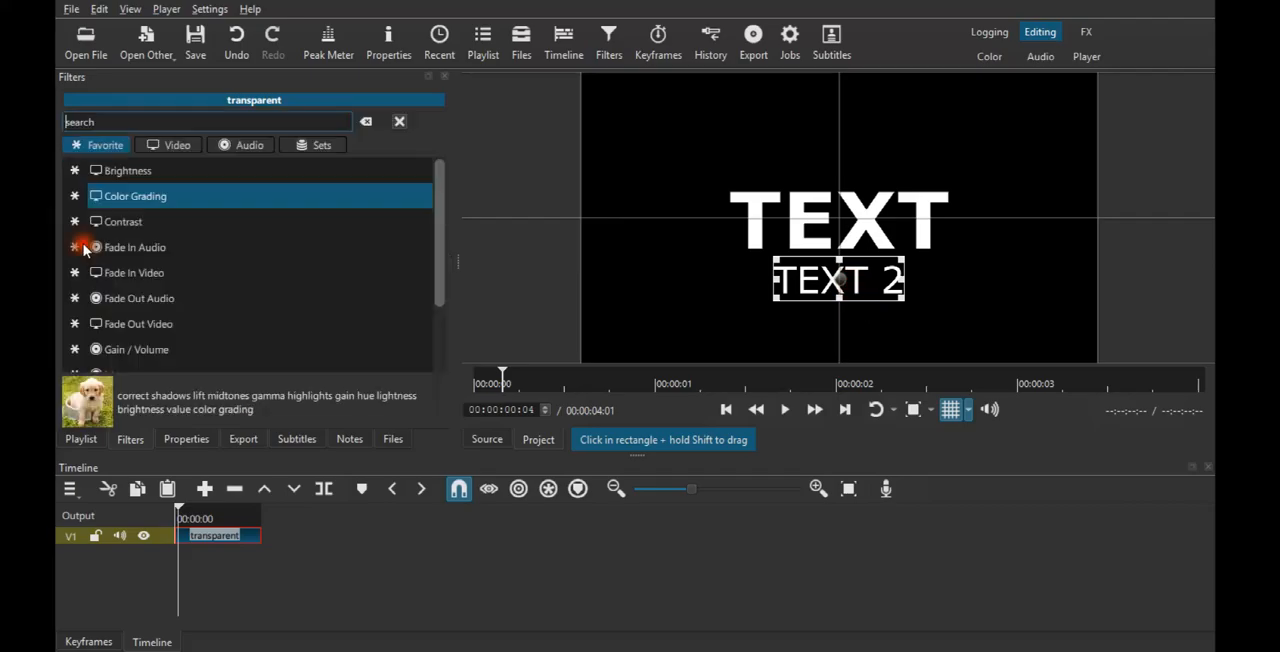
click(150, 124)
text(TEXT)
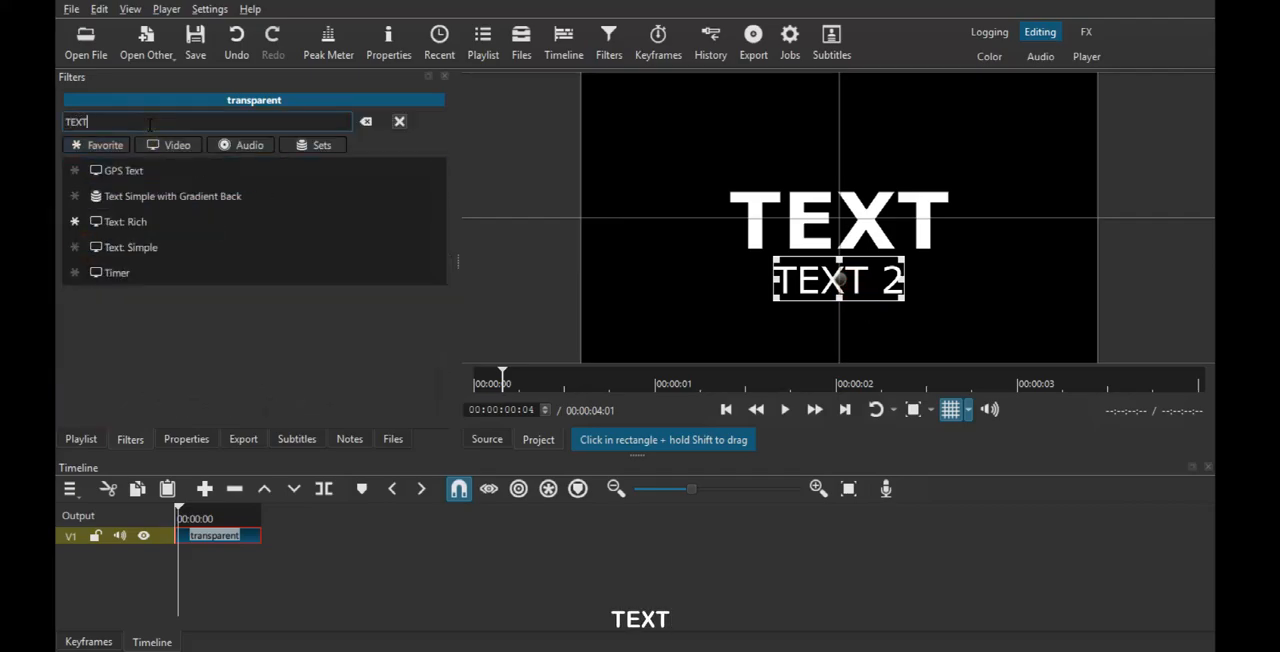
click(128, 248)
click(188, 295)
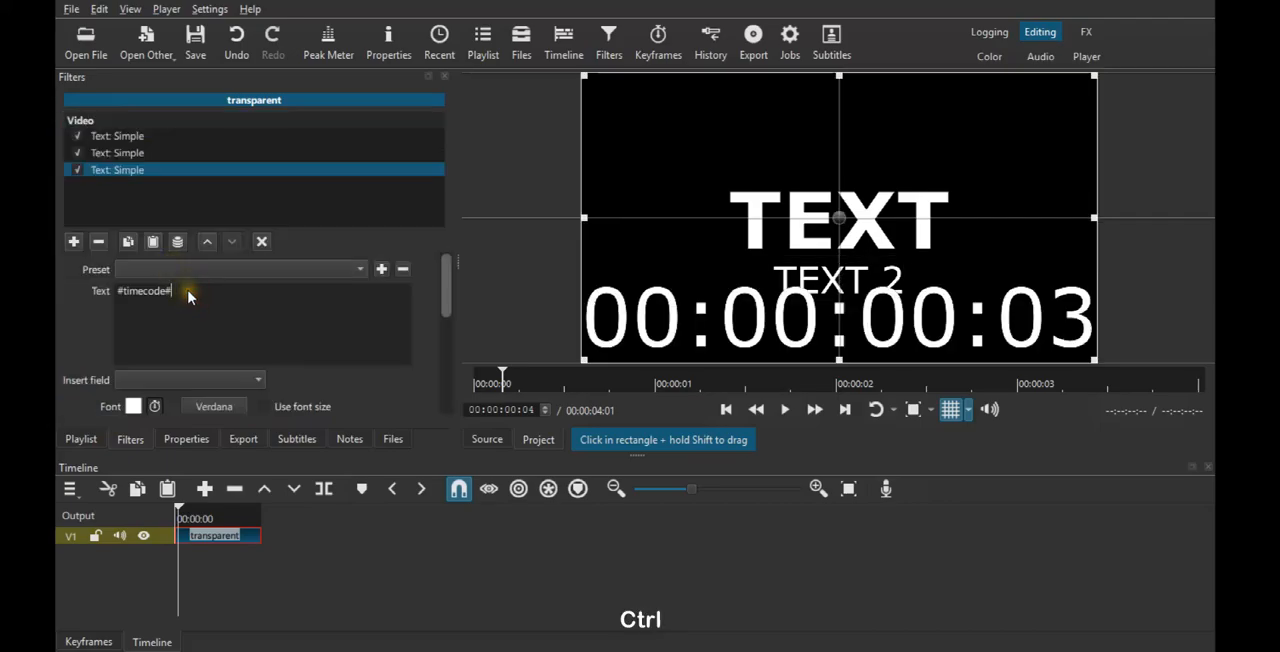
key(ctrl+a)
text(TEXT )
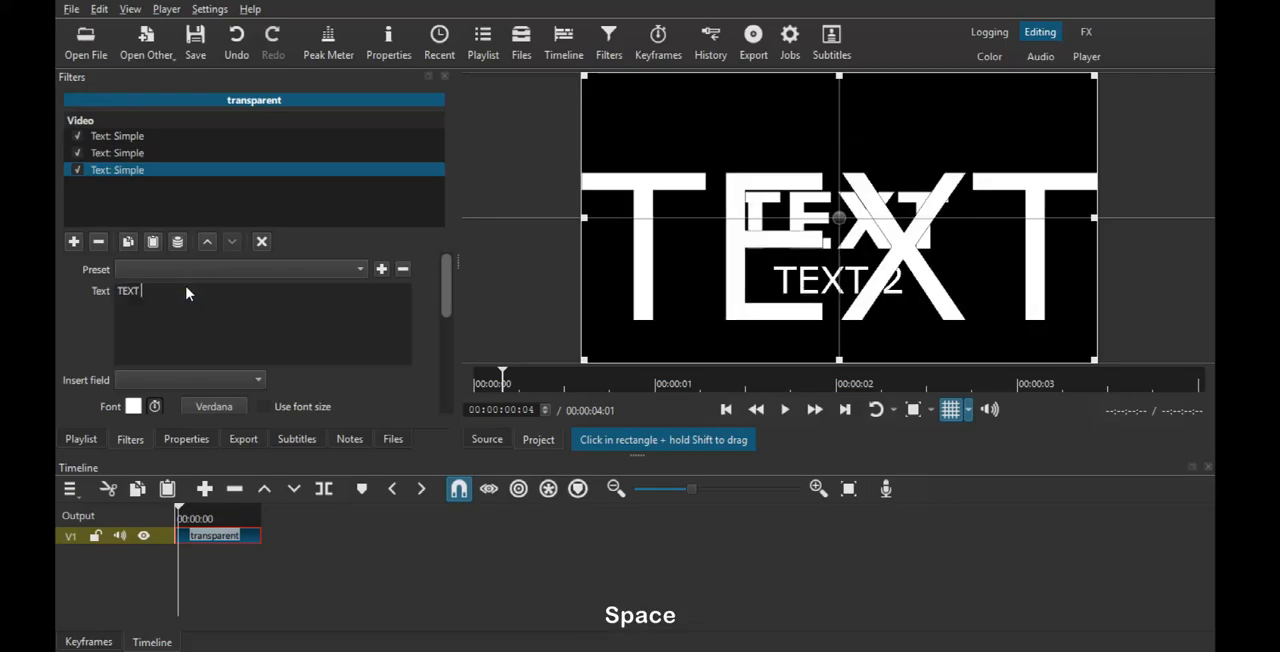
text(3)
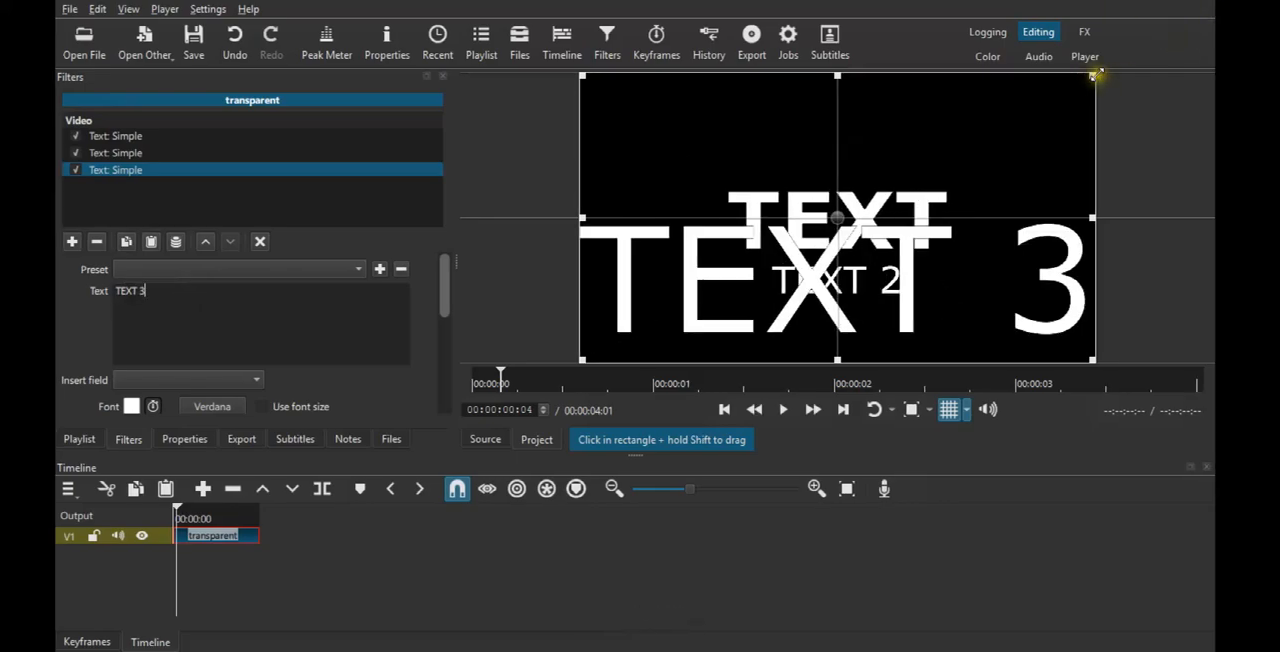
drag(1097, 75, 842, 316)
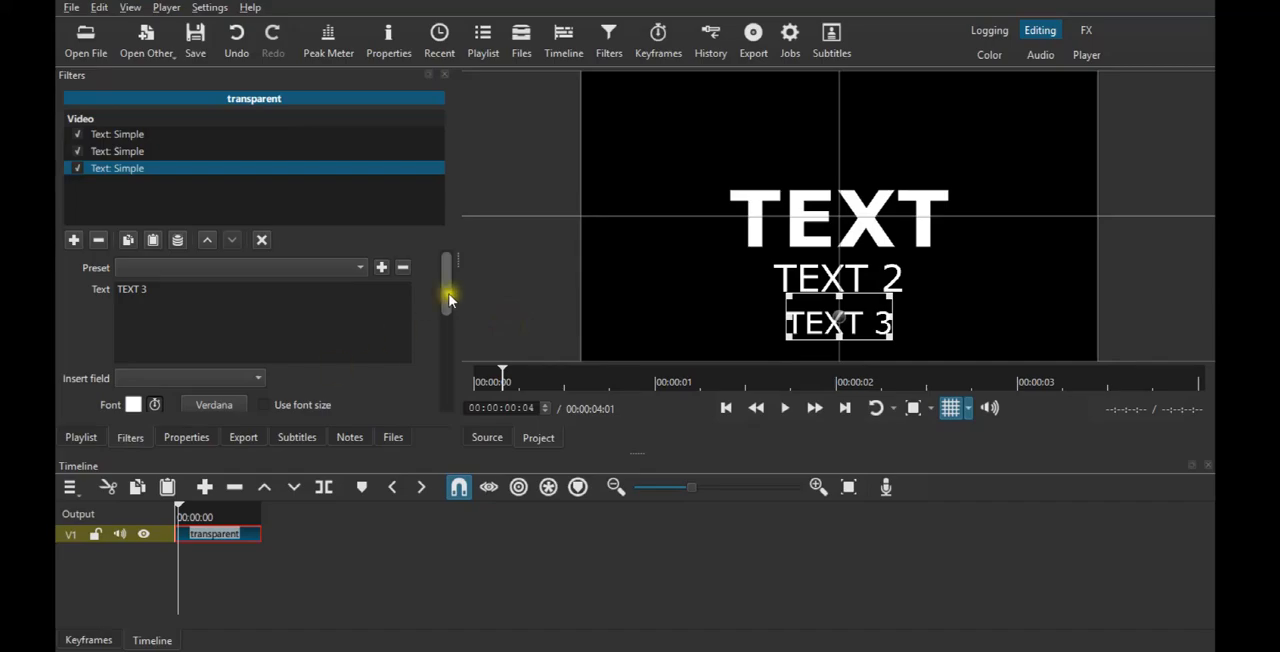
- Try an opacity of 25% on TEXT 3 and restore it to 100%
drag(449, 298, 444, 350)
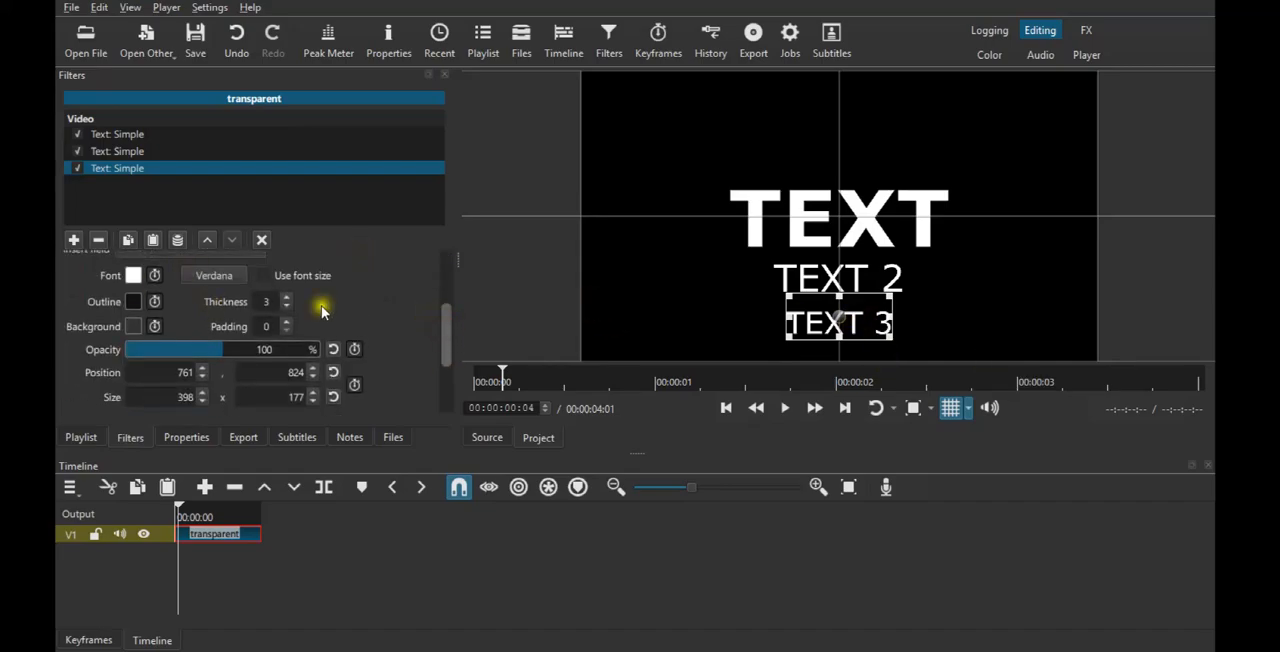
drag(205, 350, 148, 350)
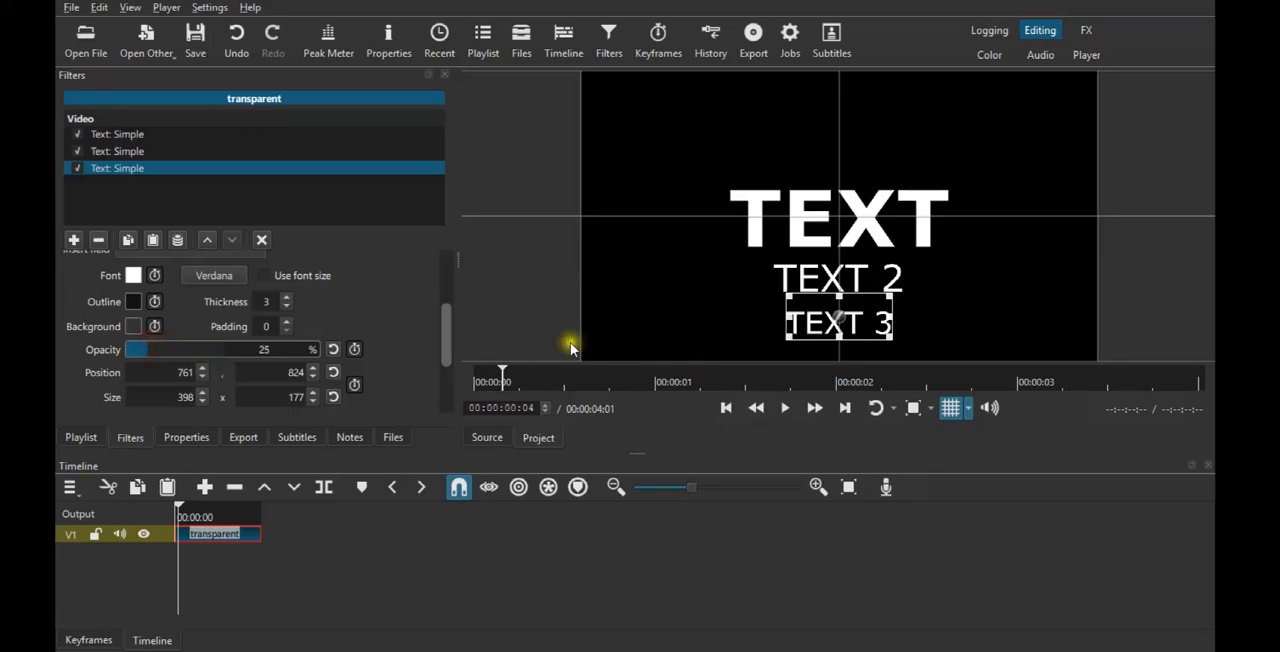
click(219, 348)
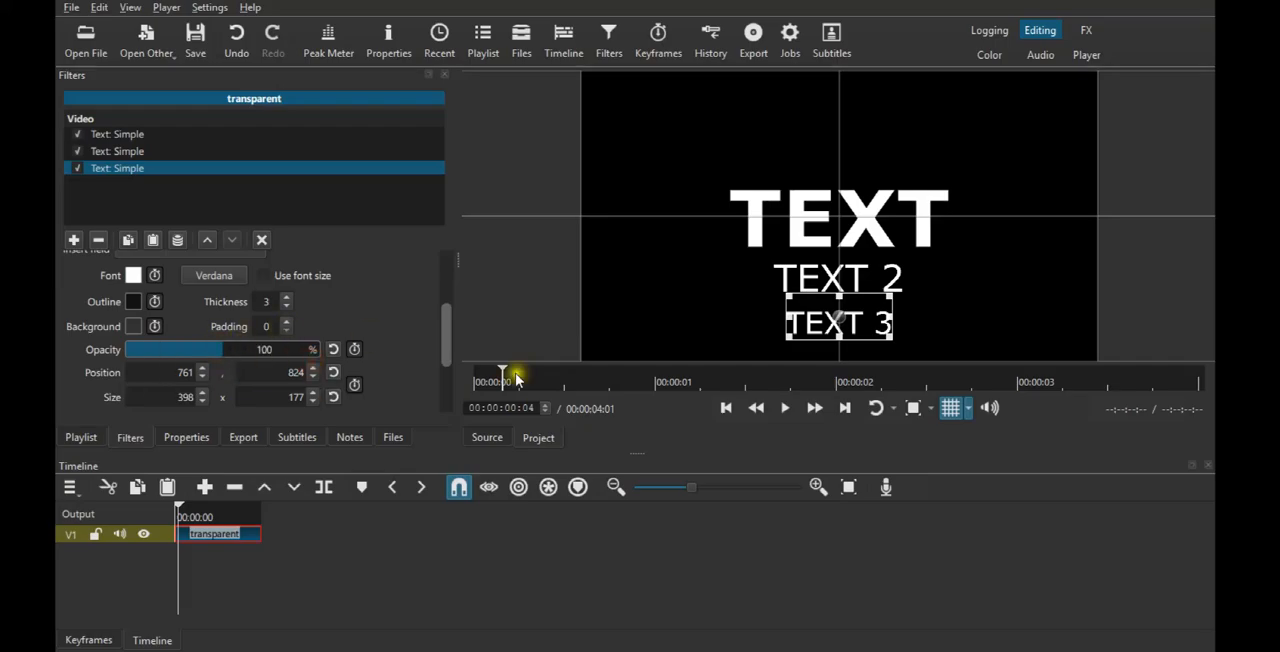
- Toggle the preview's text box handles off and on for the TEXT 3 and TEXT 2 filters
key(ctrl+shift)
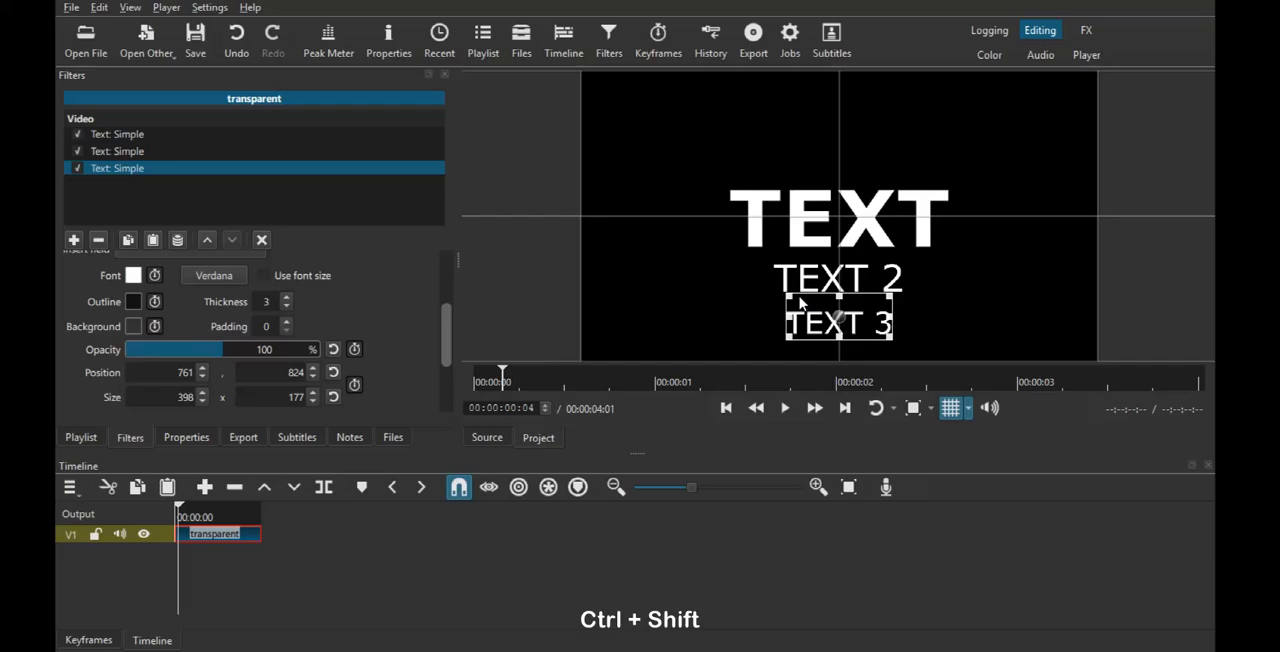
key(ctrl+shift+q)
drag(124, 167, 134, 151)
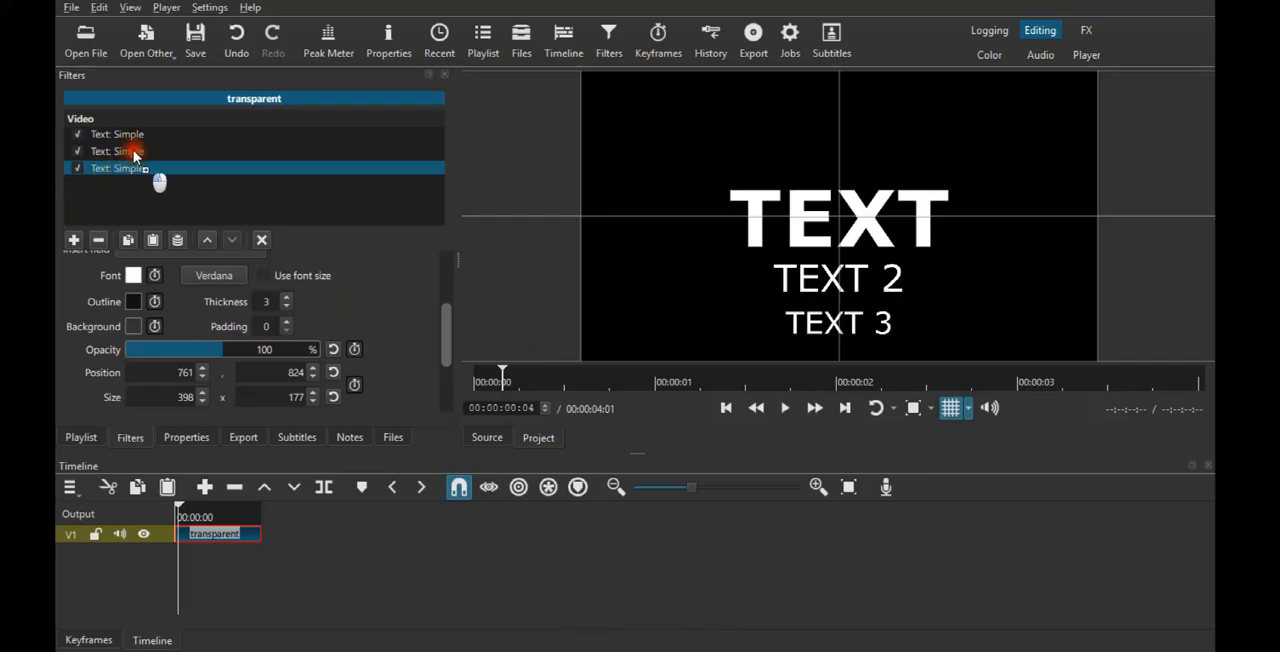
click(134, 151)
key(ctrl+shift)
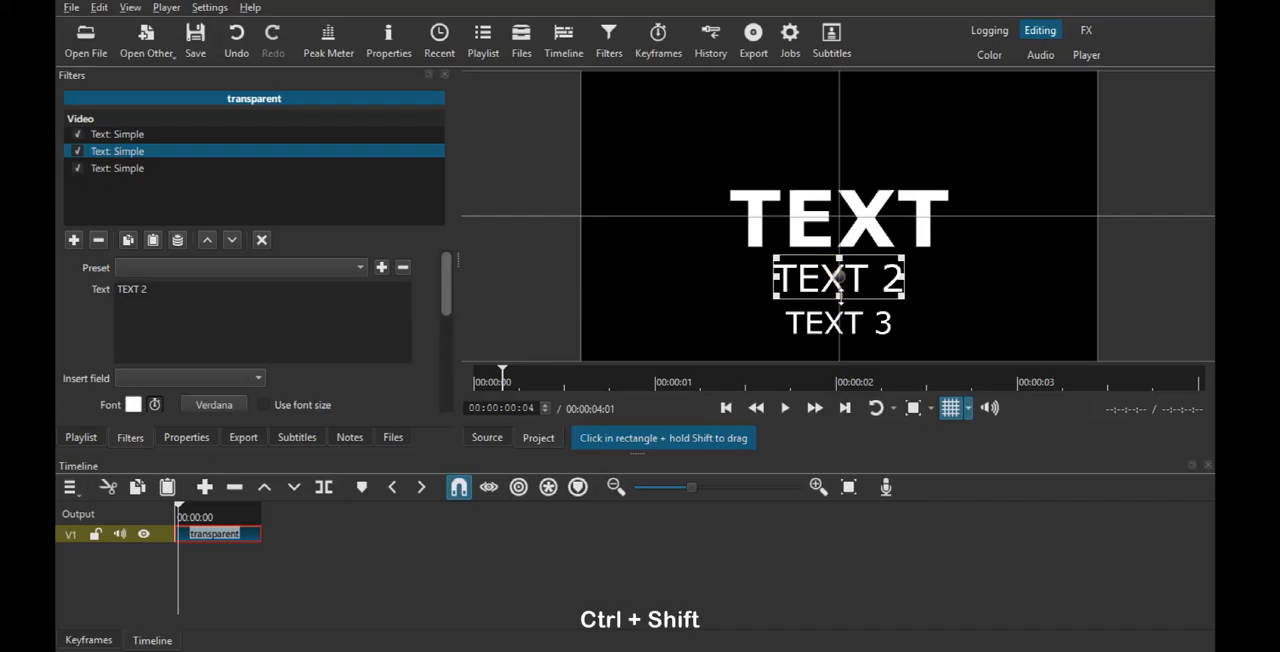
key(ctrl+shift+q)
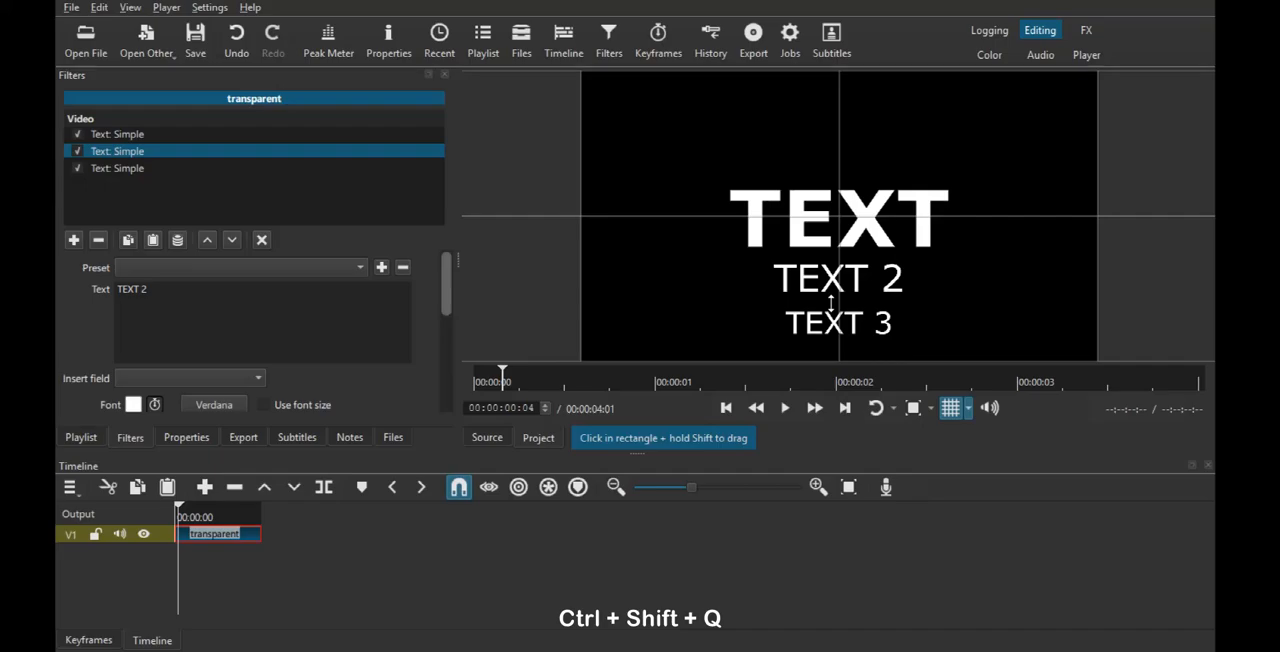
click(840, 278)
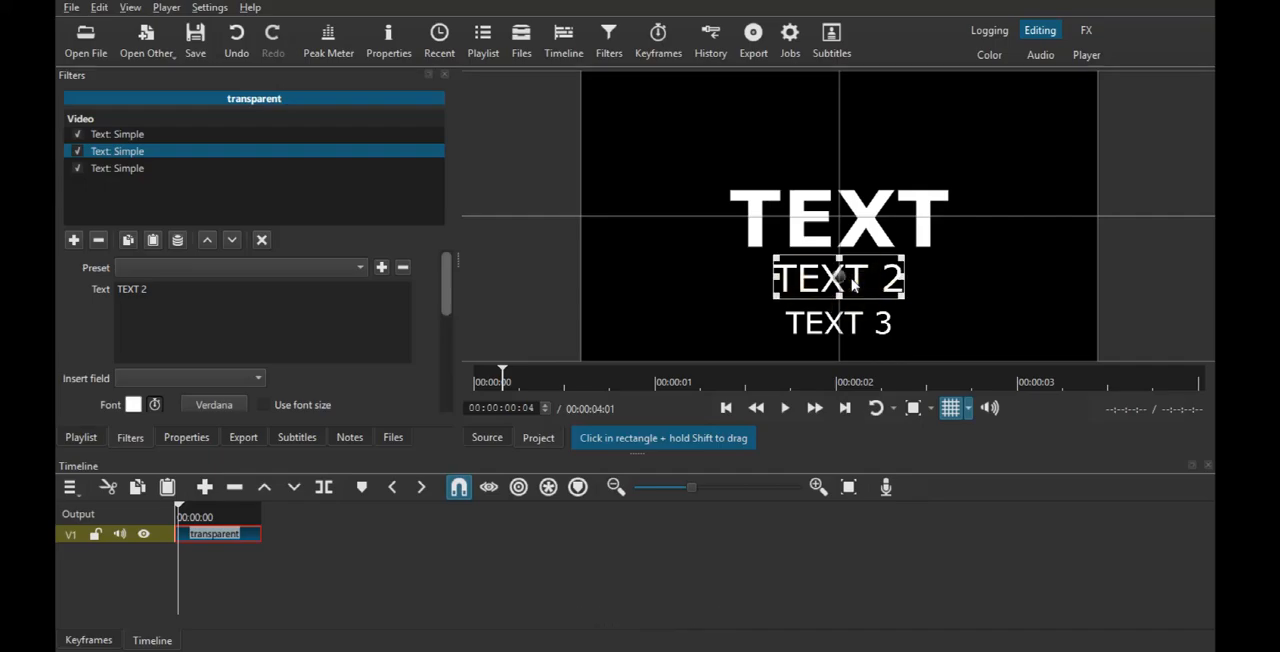
- Add a first subtitle reading "TE 11" at 00:00:00:04 and set its end to 00:00:01:05
click(815, 408)
click(77, 440)
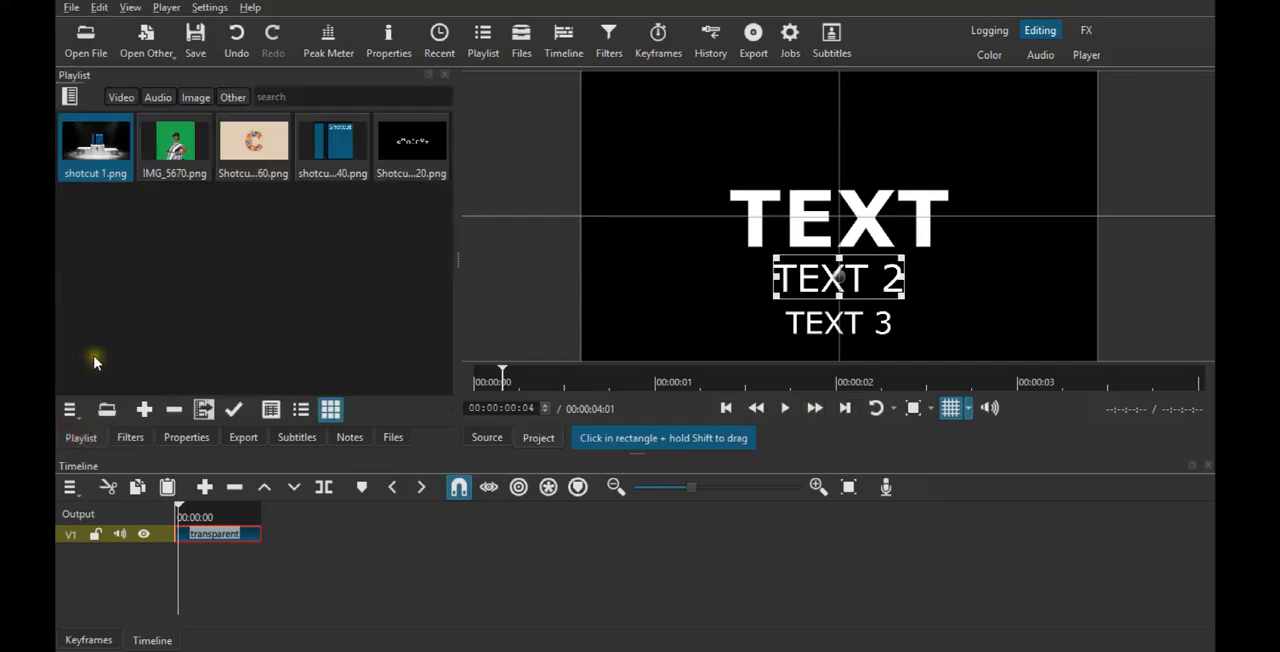
click(297, 438)
click(137, 316)
click(228, 369)
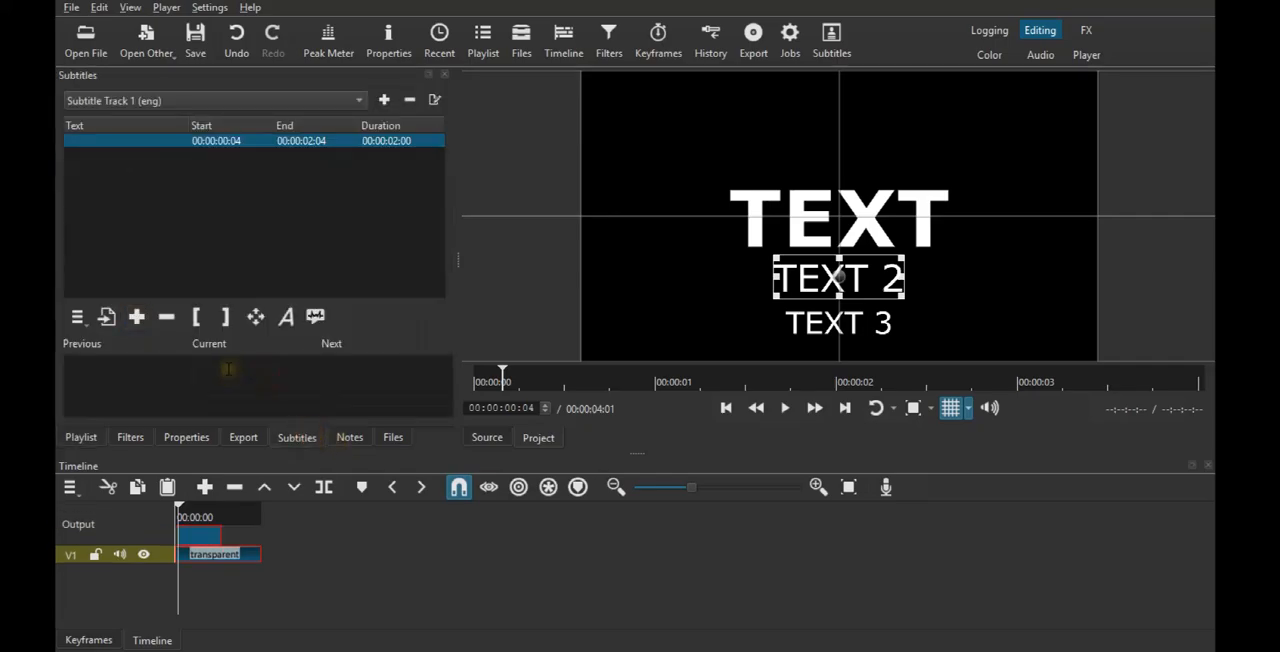
text(TE 11)
click(204, 514)
click(227, 317)
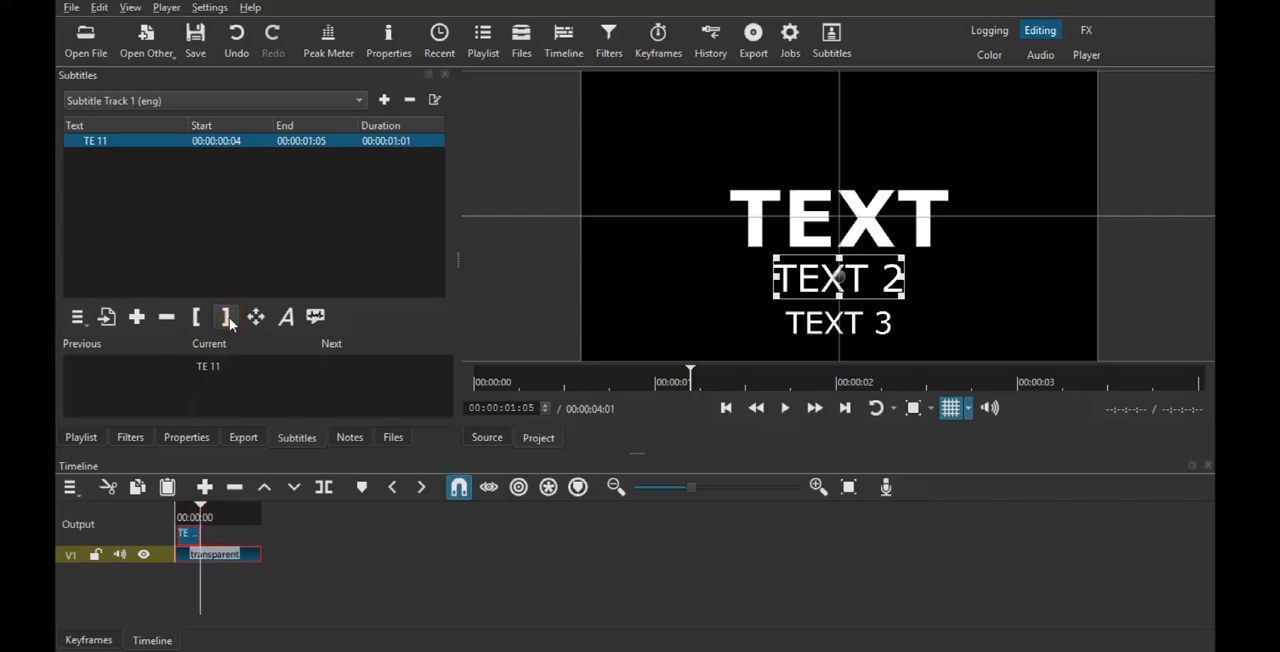
- Add a second subtitle reading "TE 2" starting at 00:00:01:06 and set its end to 00:00:02:08
key(Right)
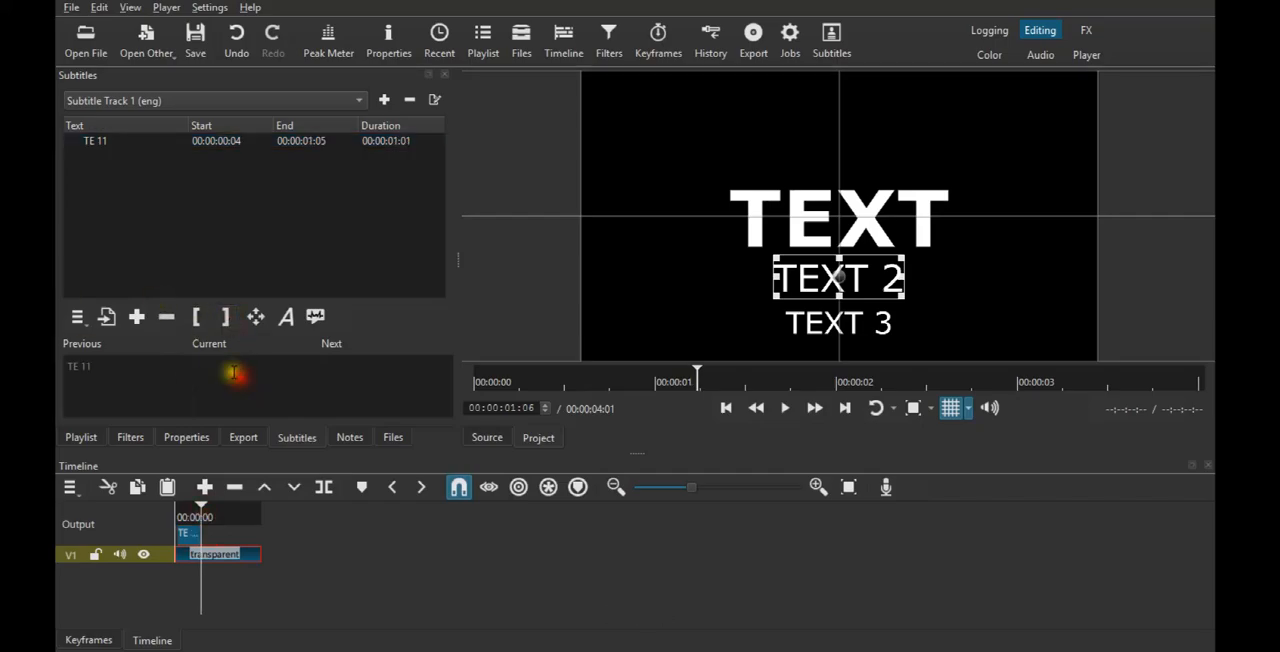
click(137, 317)
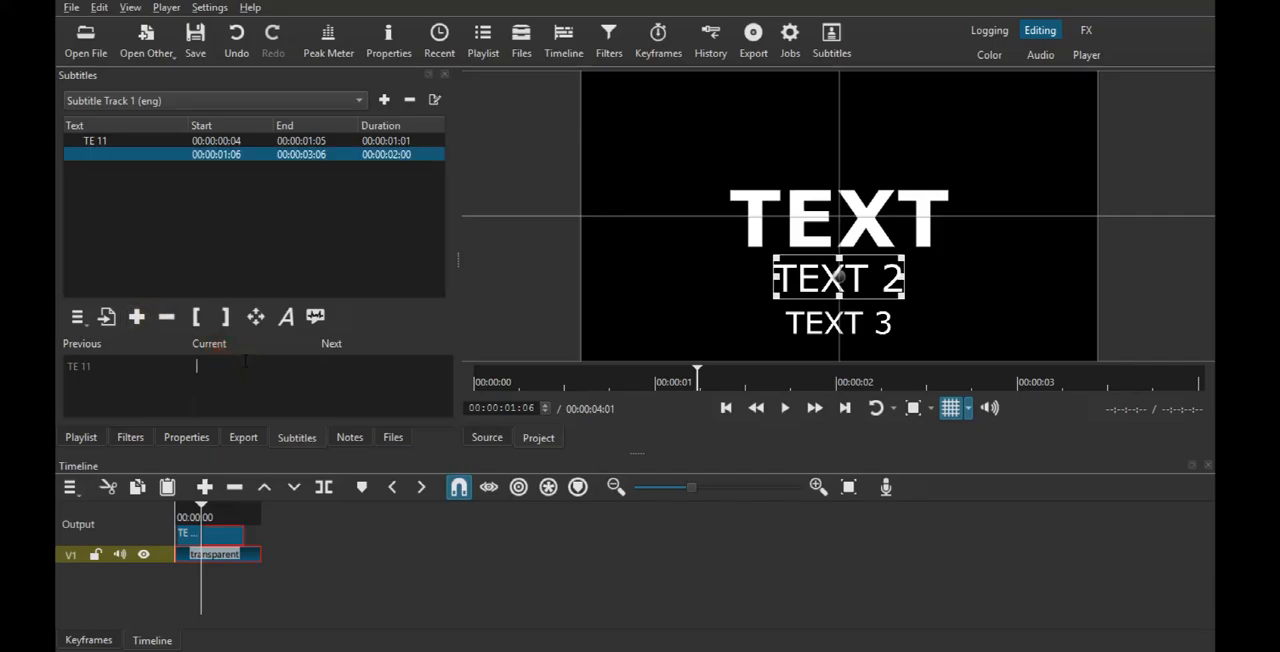
text(TE 2)
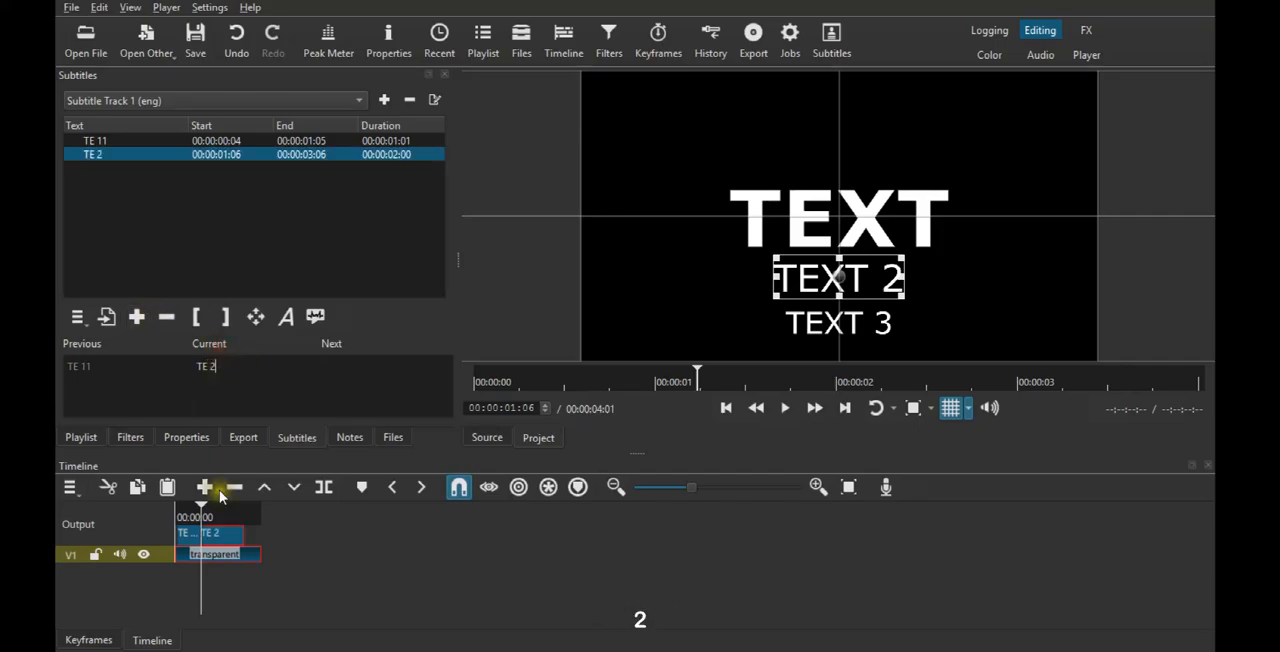
click(224, 515)
click(230, 318)
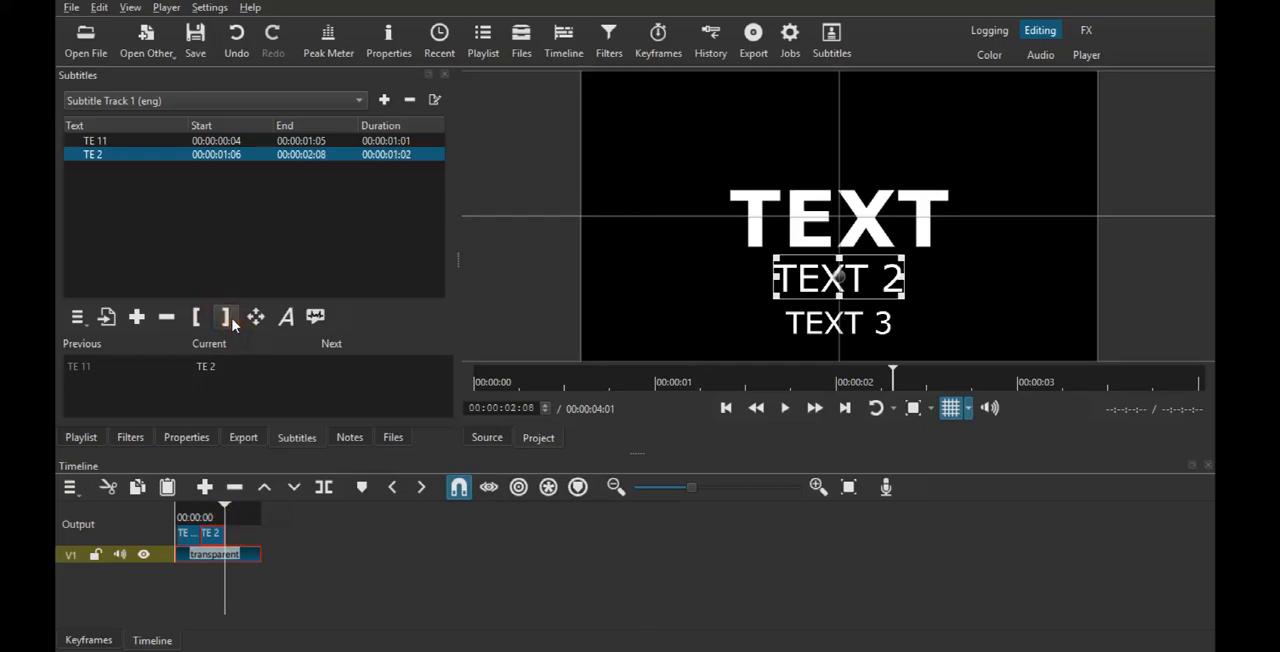
- Add a third subtitle reading "TE3" starting at 00:00:02:09 and running to the end of the clip
key(Right)
click(137, 317)
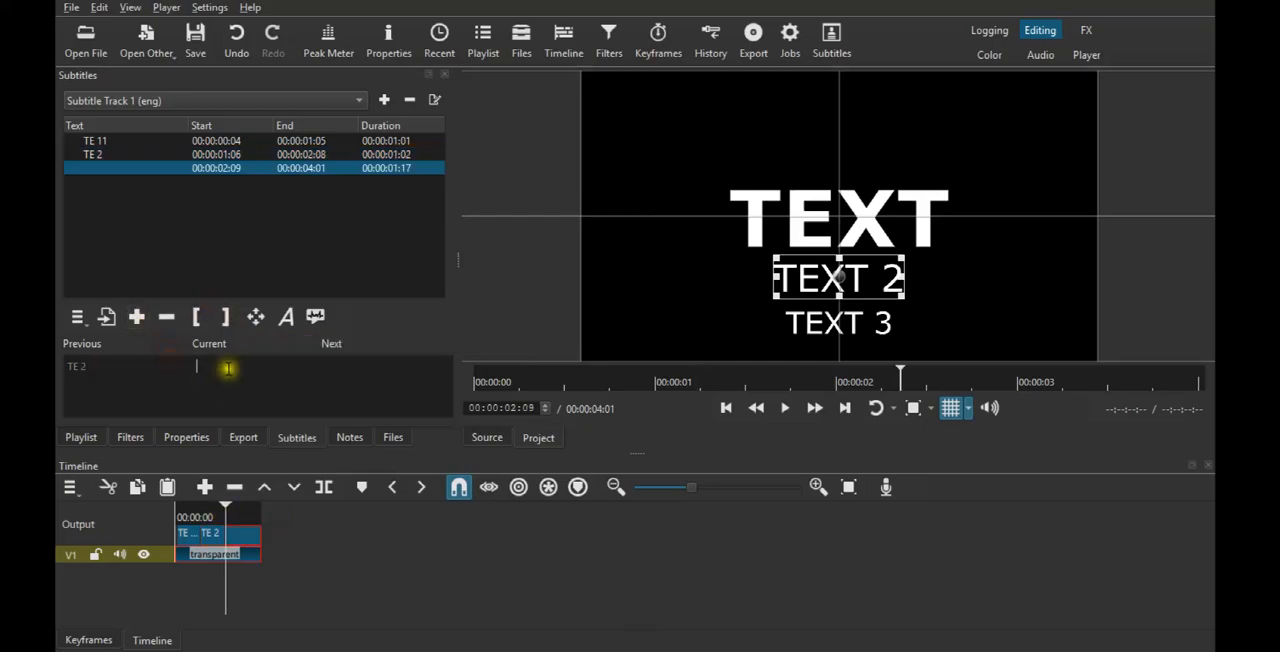
text(TE3)
- Remove the TEXT 3 filter from the transparent clip, with the playhead placed within the first subtitle
click(189, 516)
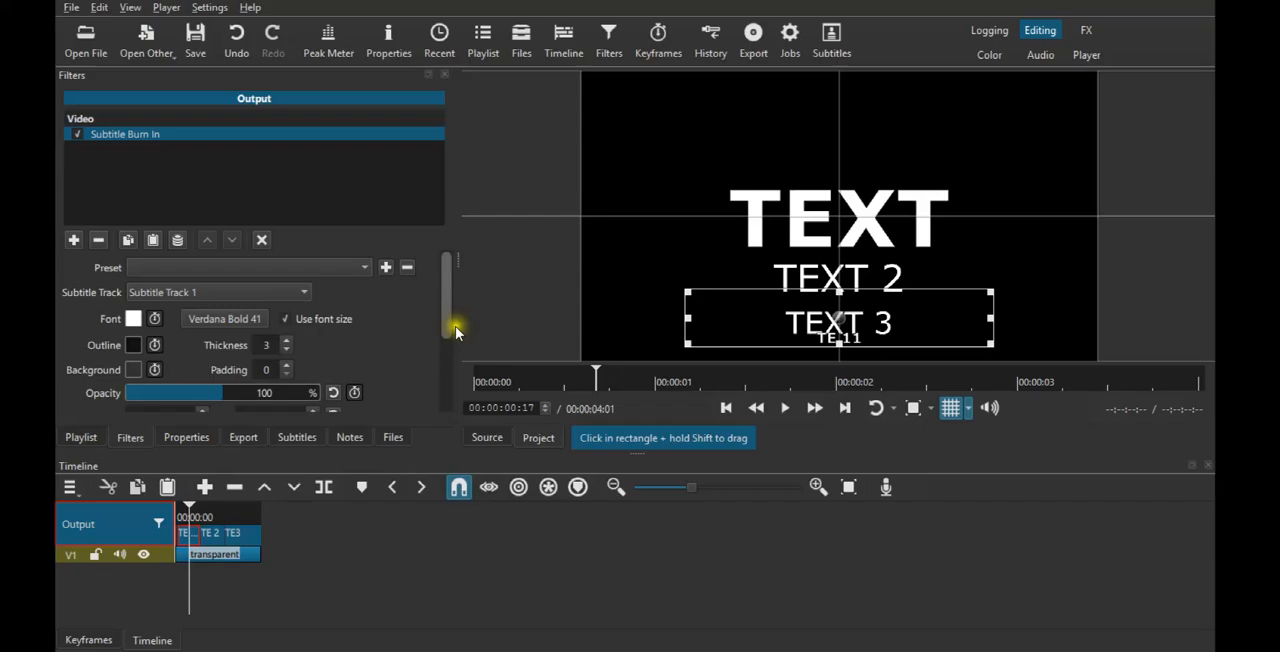
click(222, 552)
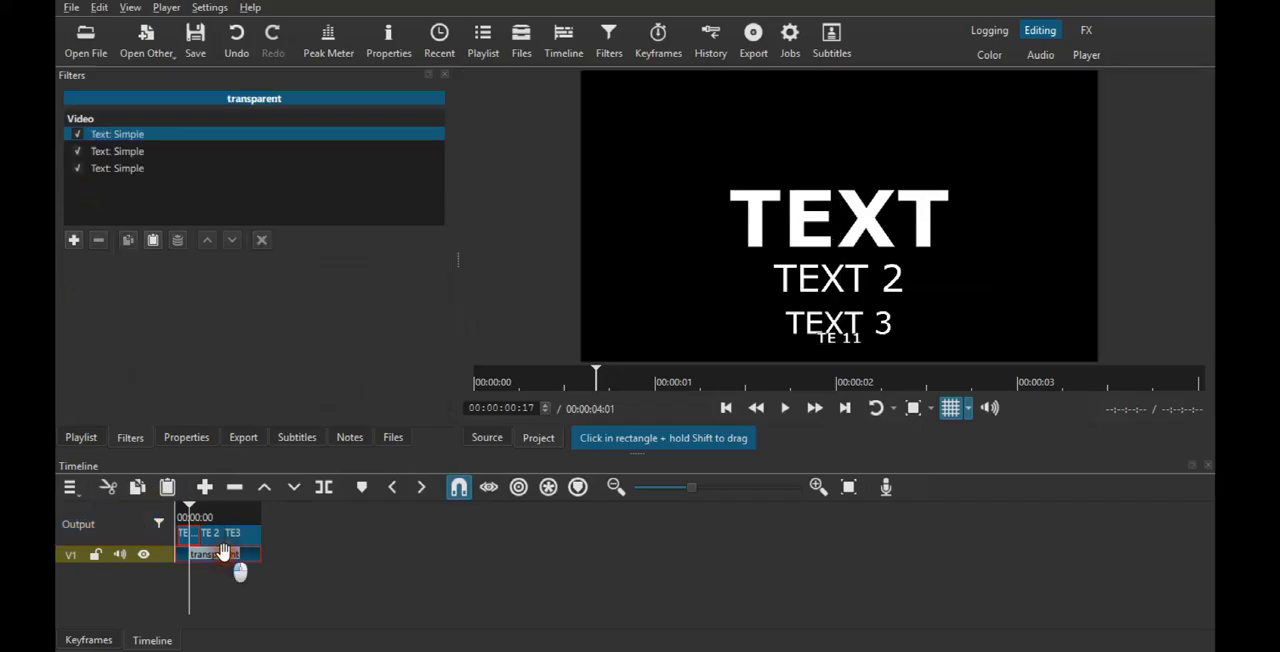
click(120, 168)
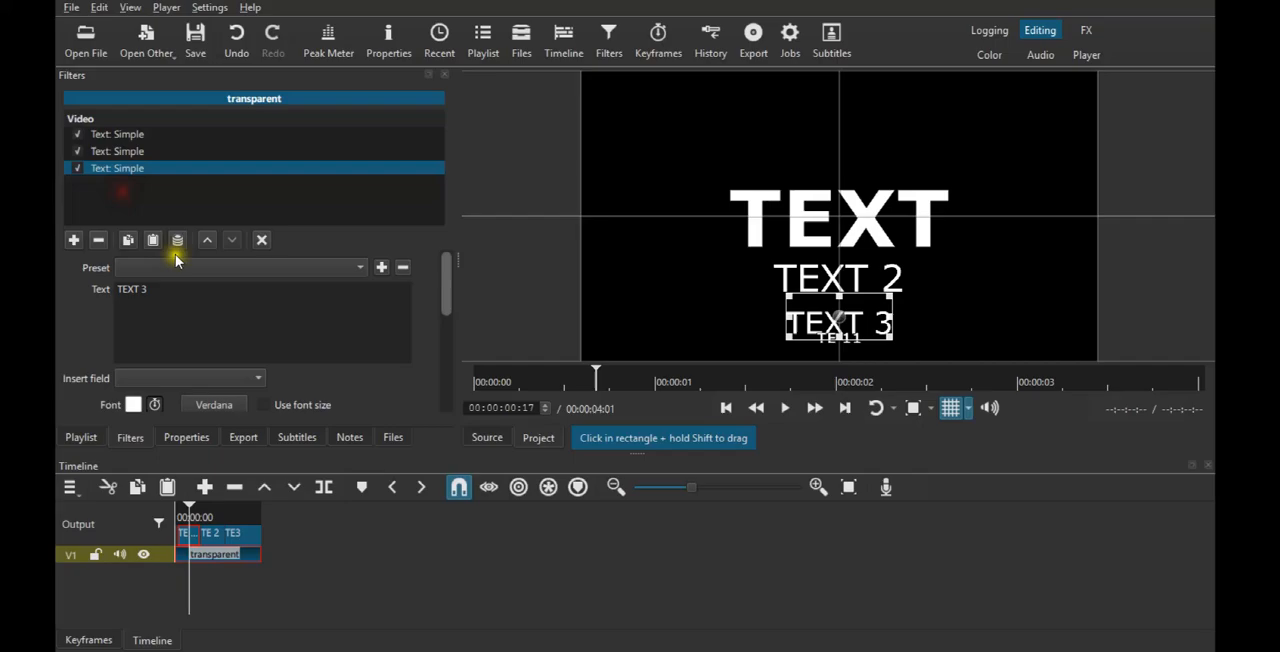
click(98, 240)
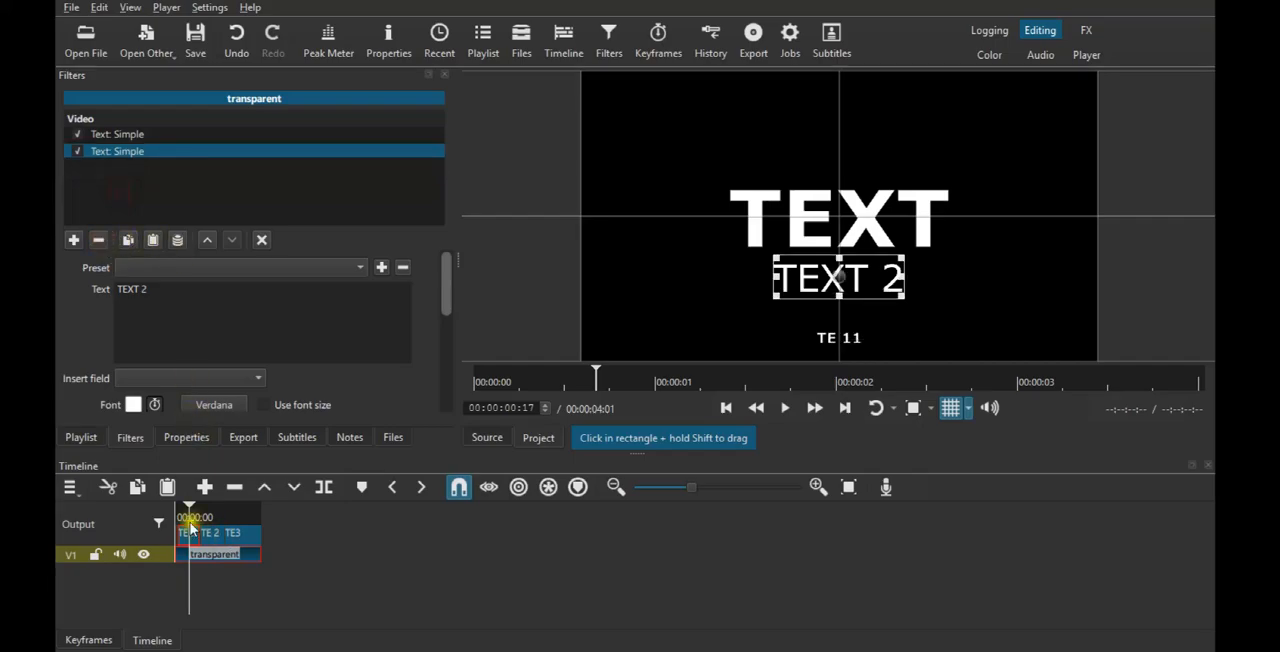
- Set the outline thickness of the output's Subtitle Burn In filter to 0
click(964, 352)
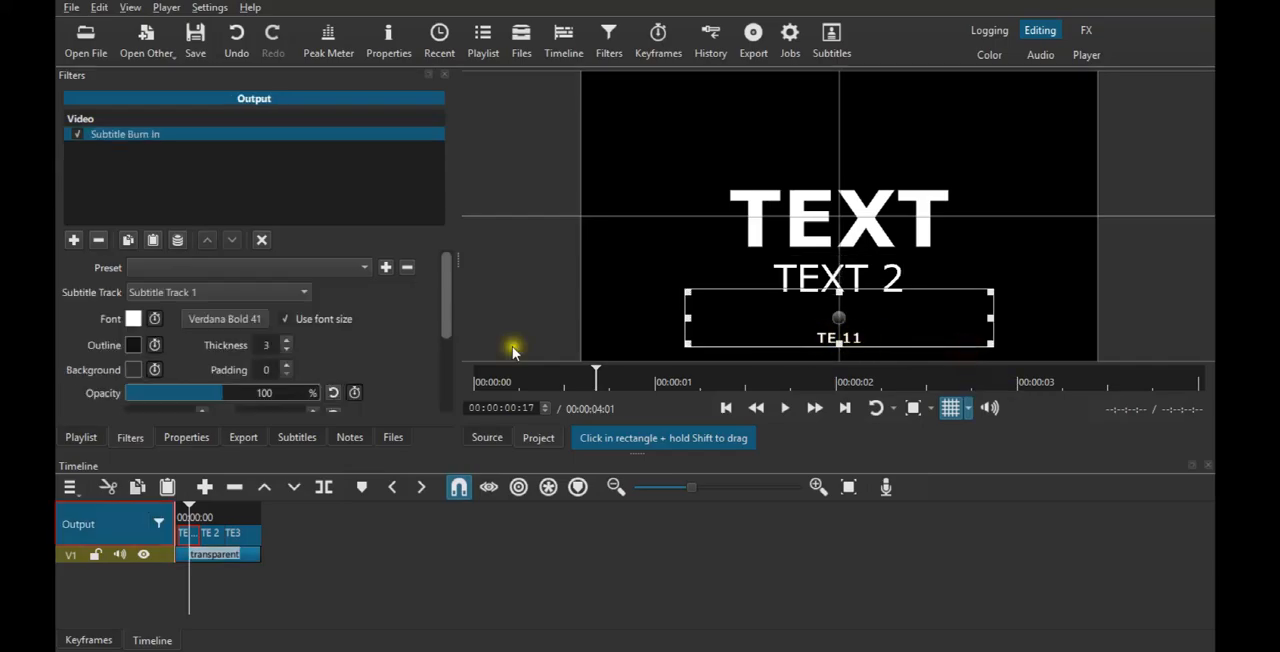
click(315, 438)
click(288, 318)
click(289, 350)
click(289, 350)
click(289, 350)
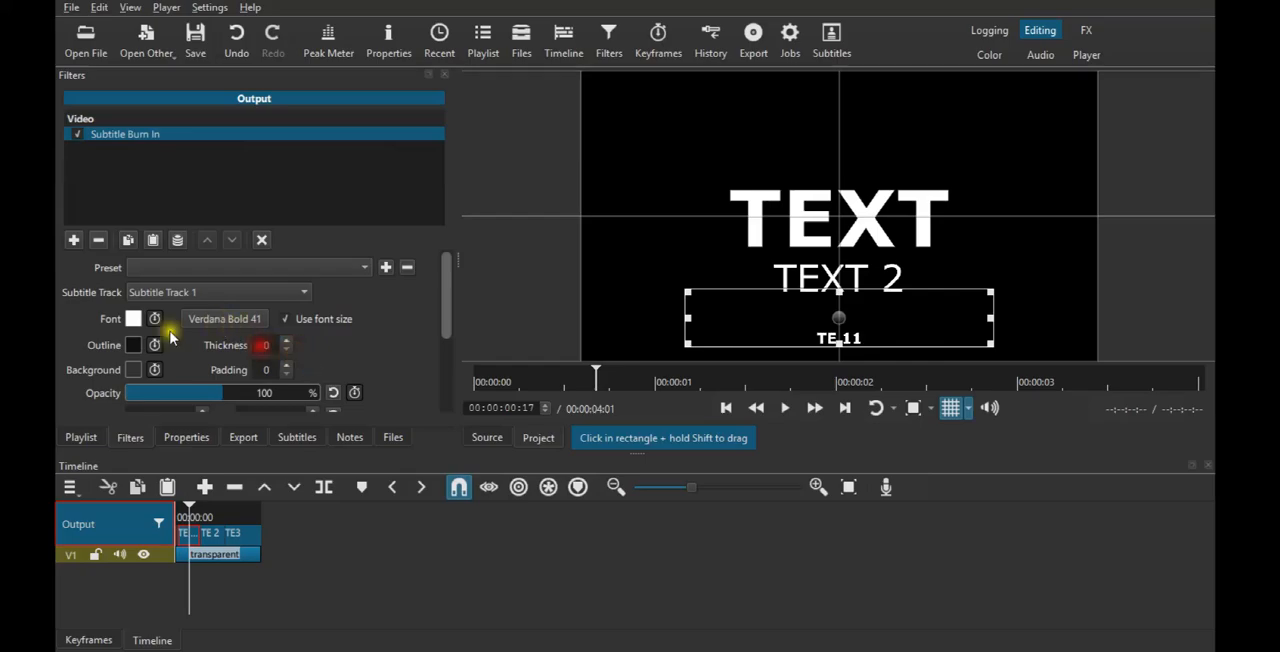
- Set the font colour of the burned-in subtitles to bright yellow
click(133, 318)
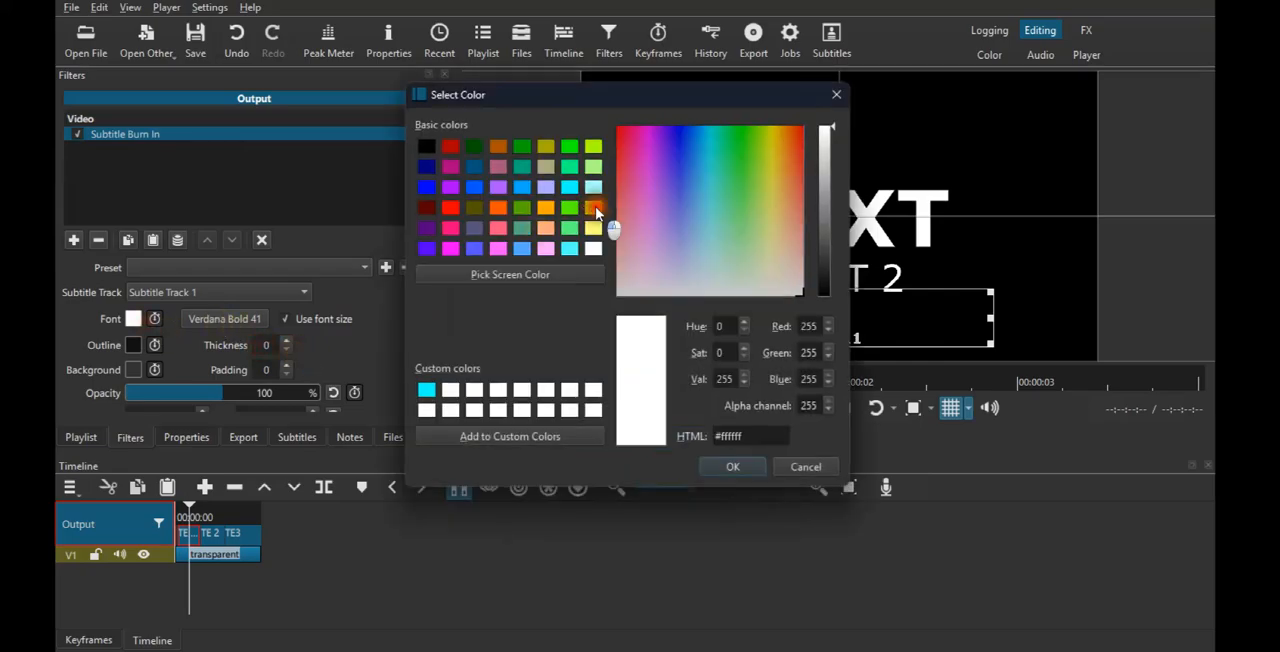
click(594, 228)
click(733, 466)
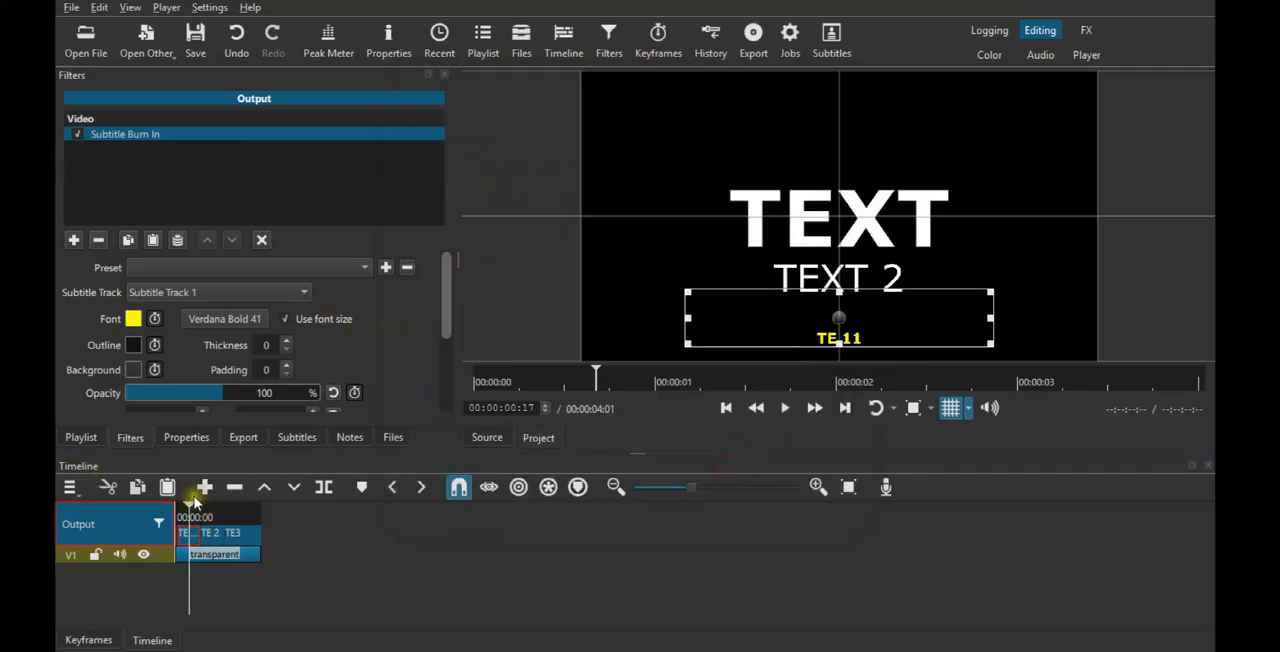
- Check the yellow subtitles in the preview at several points along the timeline, ending on the first subtitle
click(219, 518)
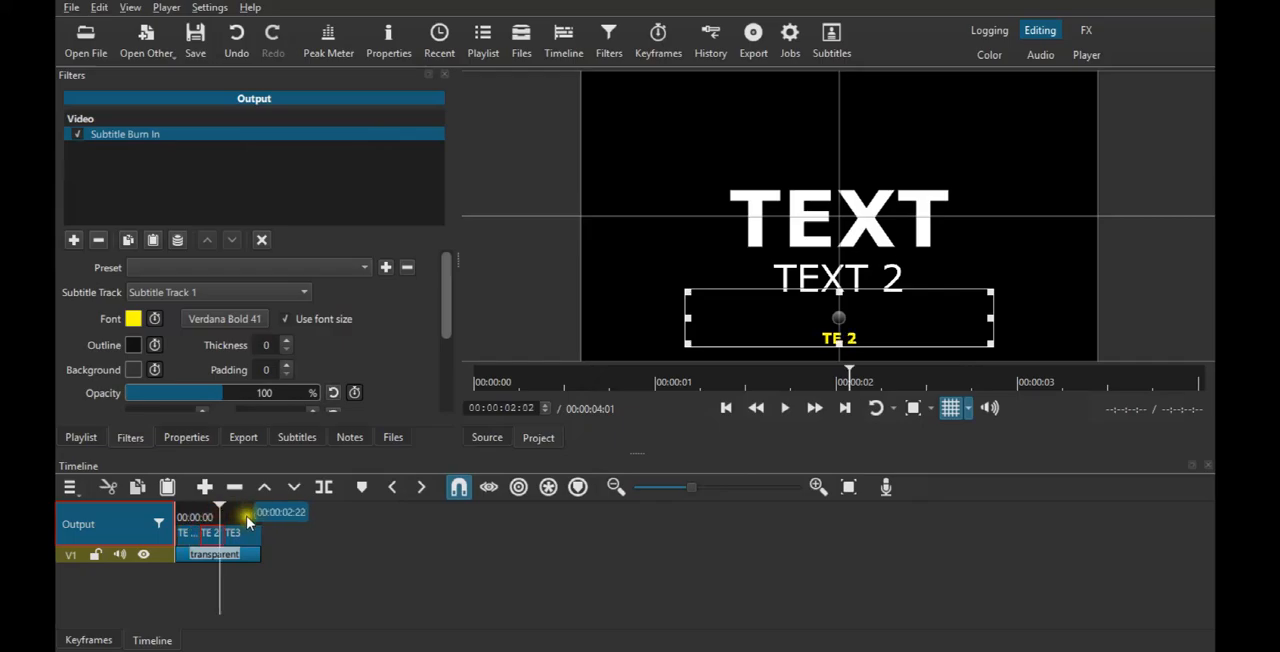
click(243, 517)
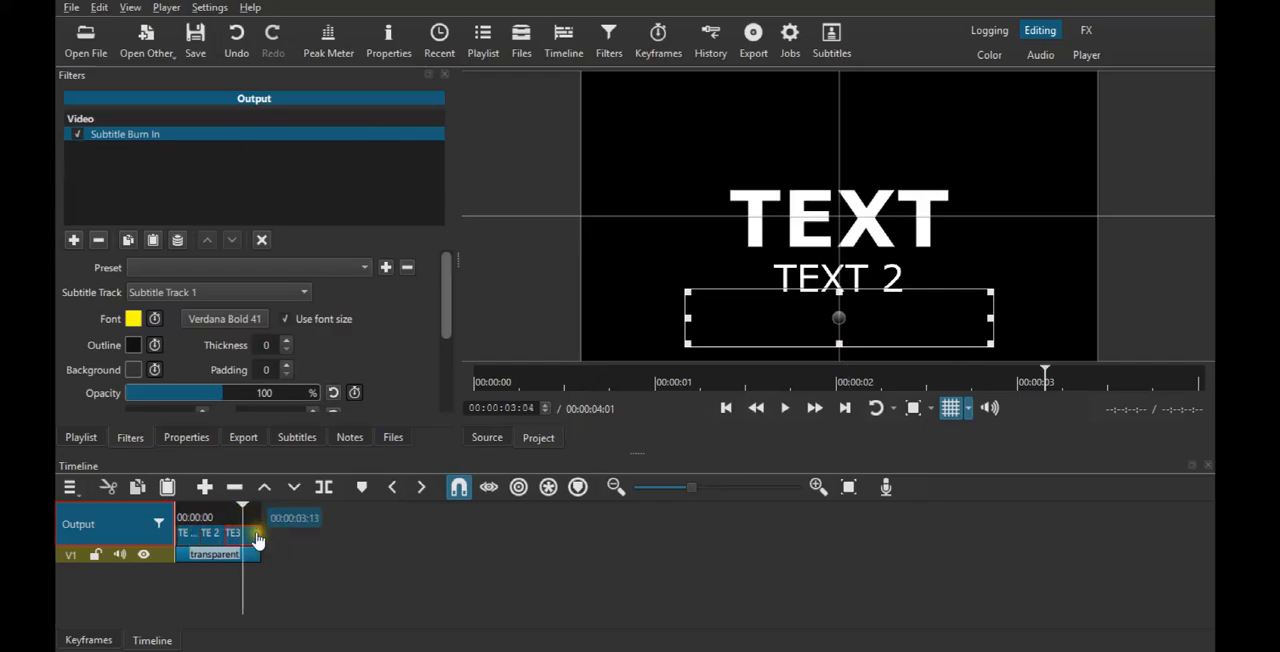
click(222, 509)
click(178, 510)
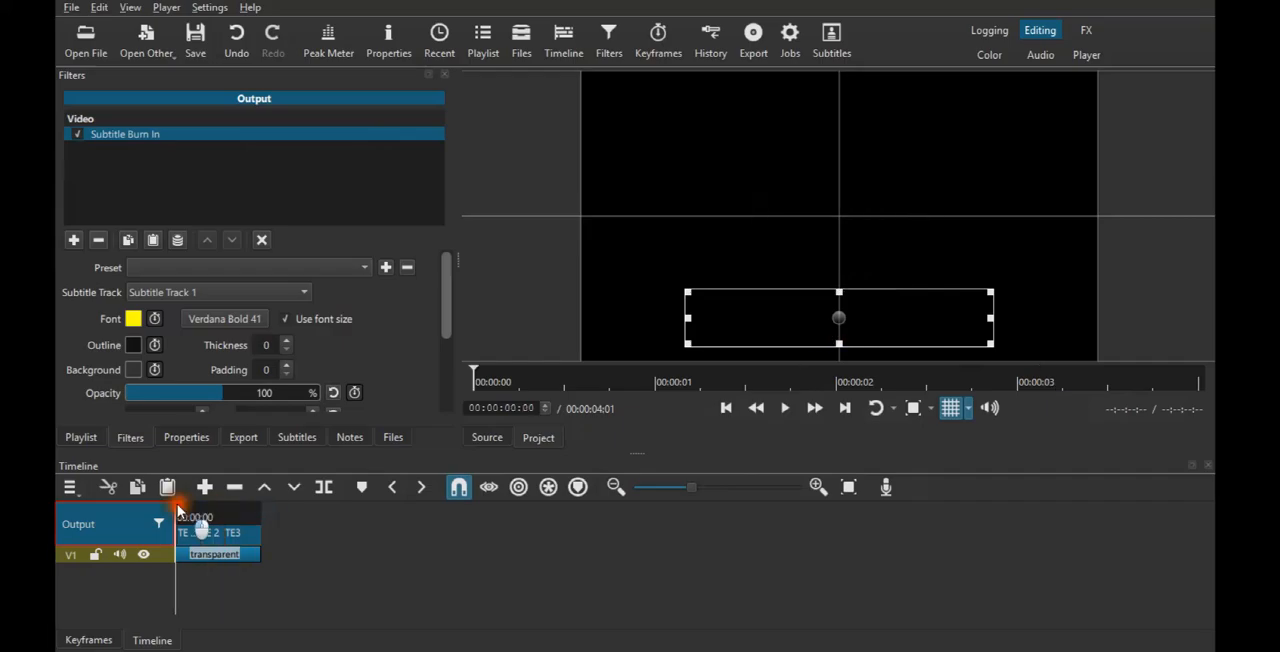
click(184, 512)
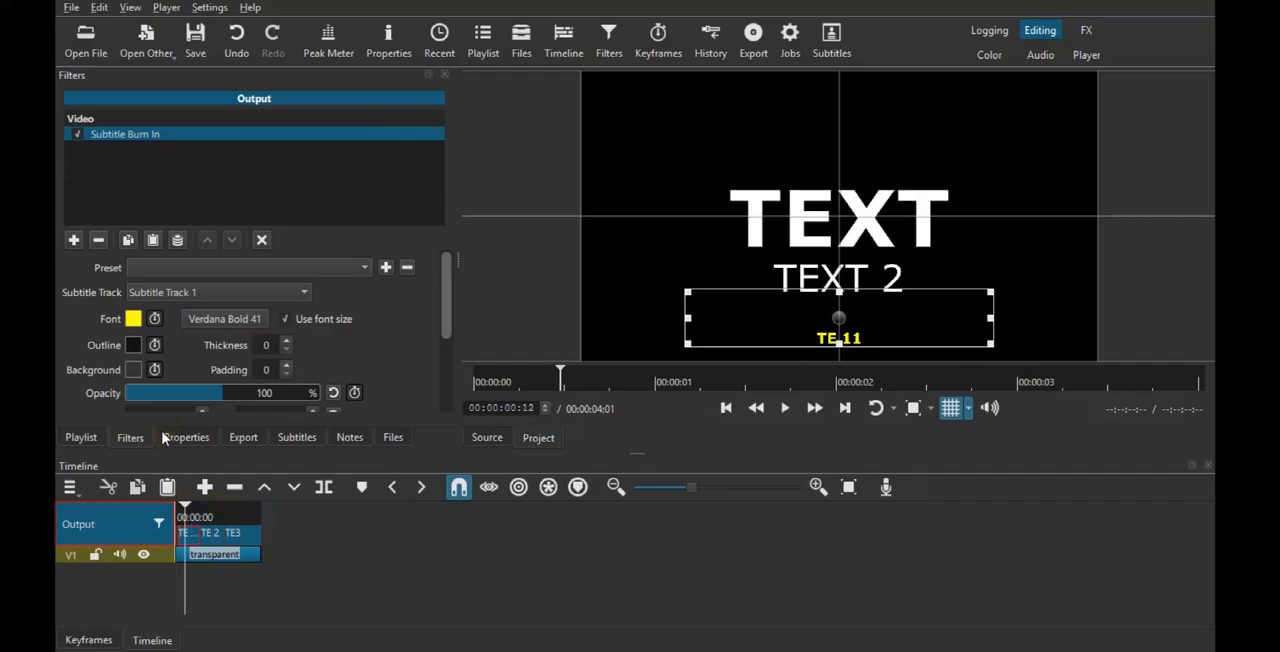
- Change the burned-in subtitle font to Terminal in Italic style
click(215, 320)
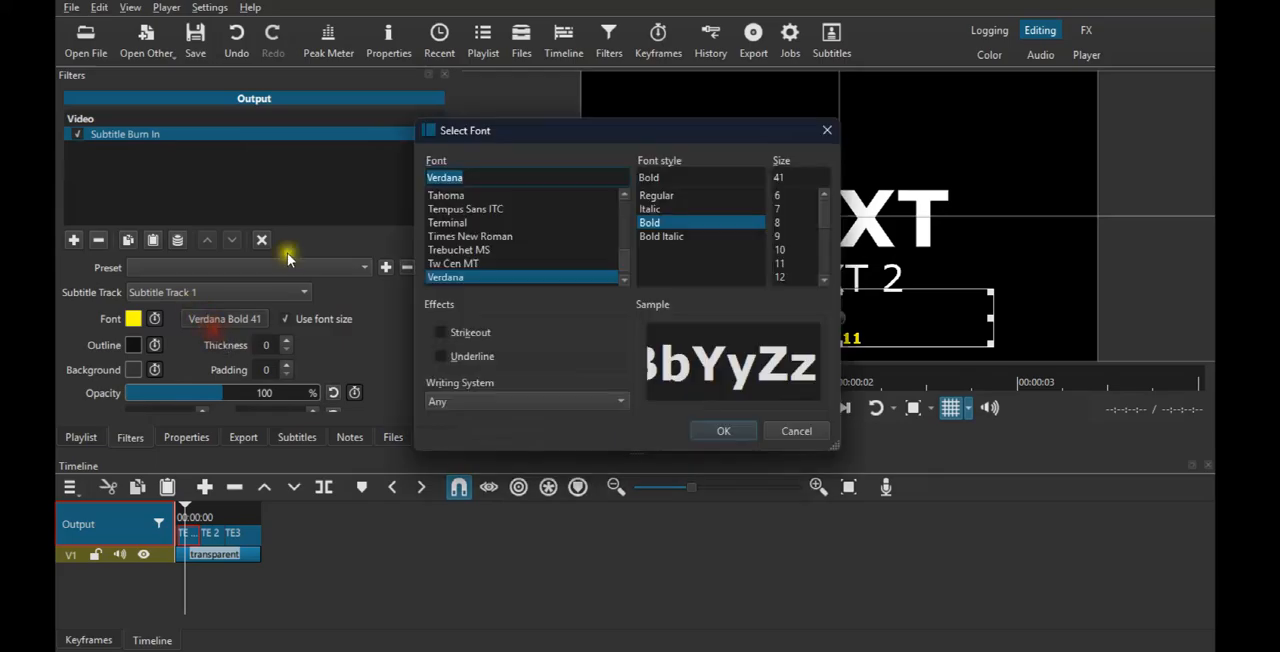
click(652, 209)
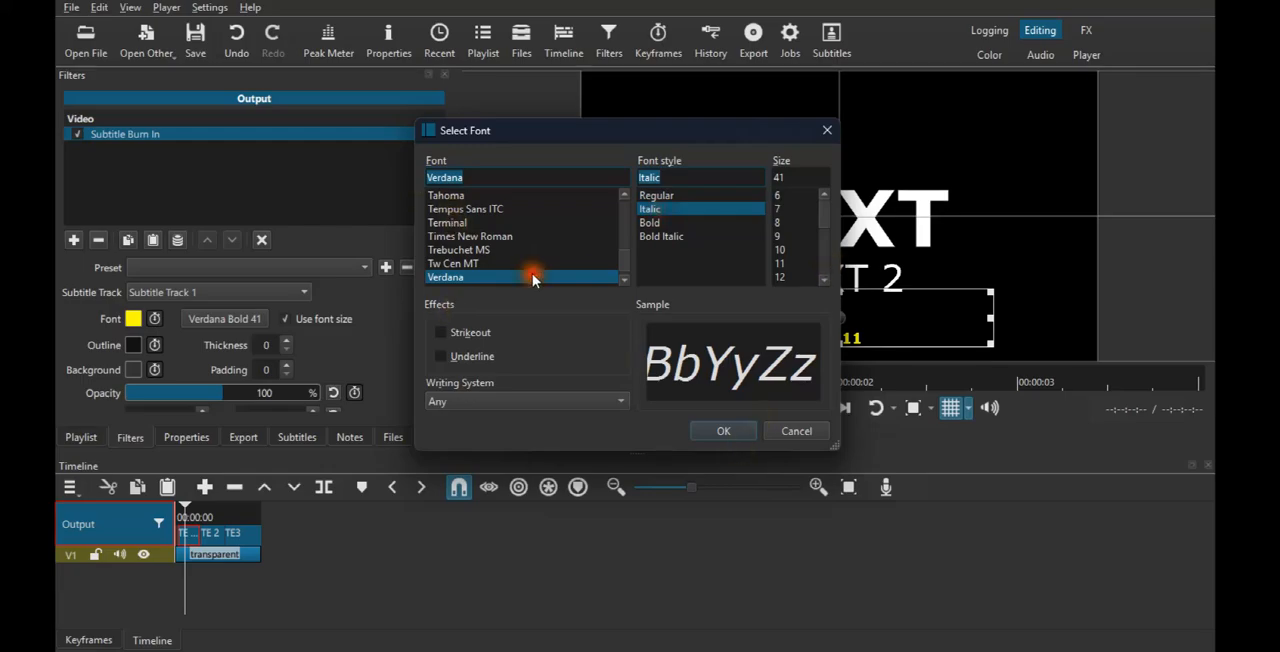
click(530, 222)
click(723, 431)
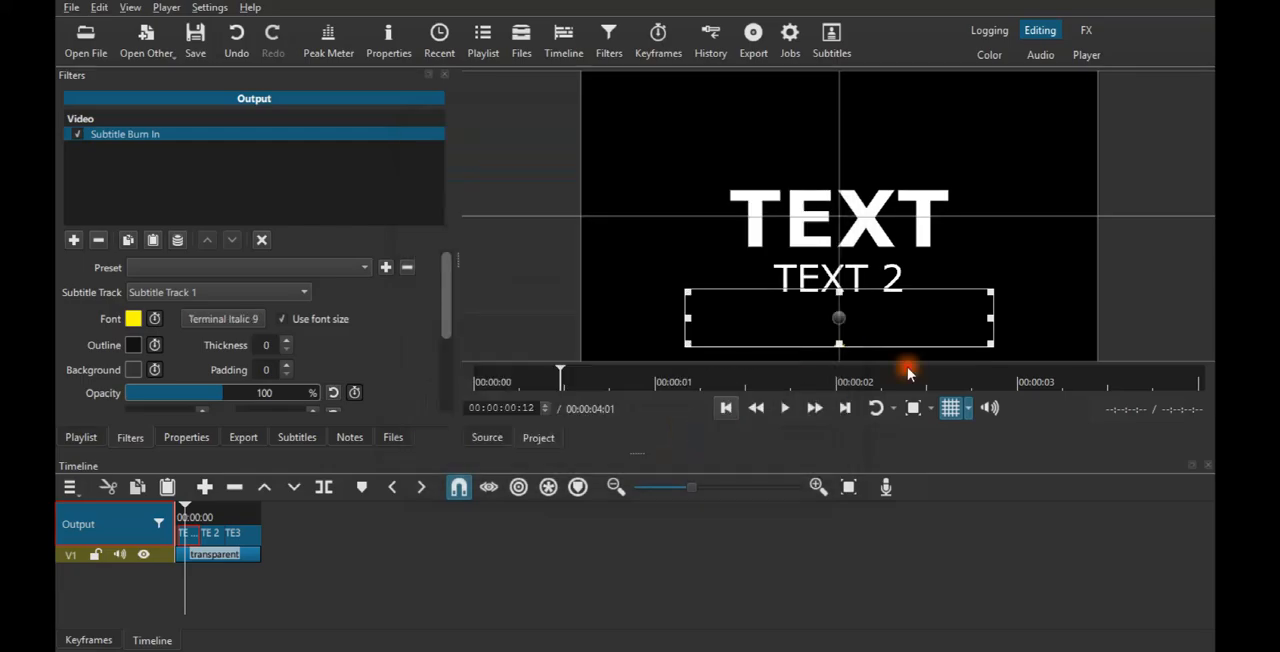
- Set the font size of the burned-in subtitles to 50
click(240, 320)
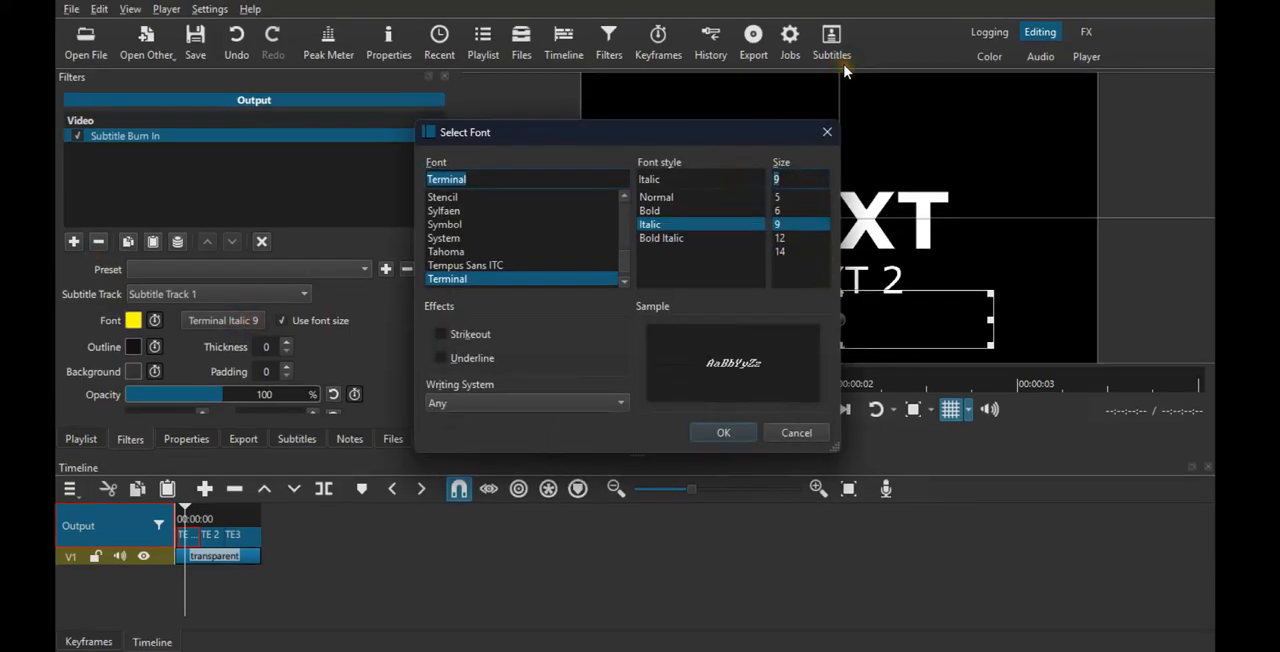
text(2)
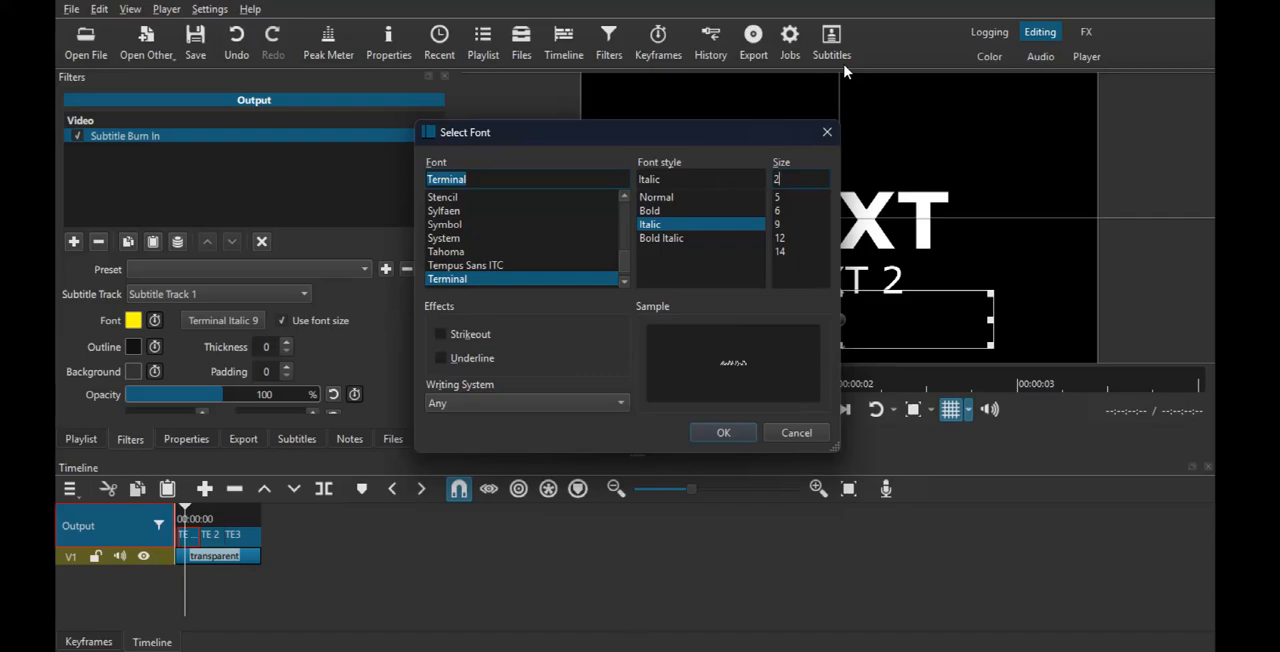
key(BackSpace)
text(5)
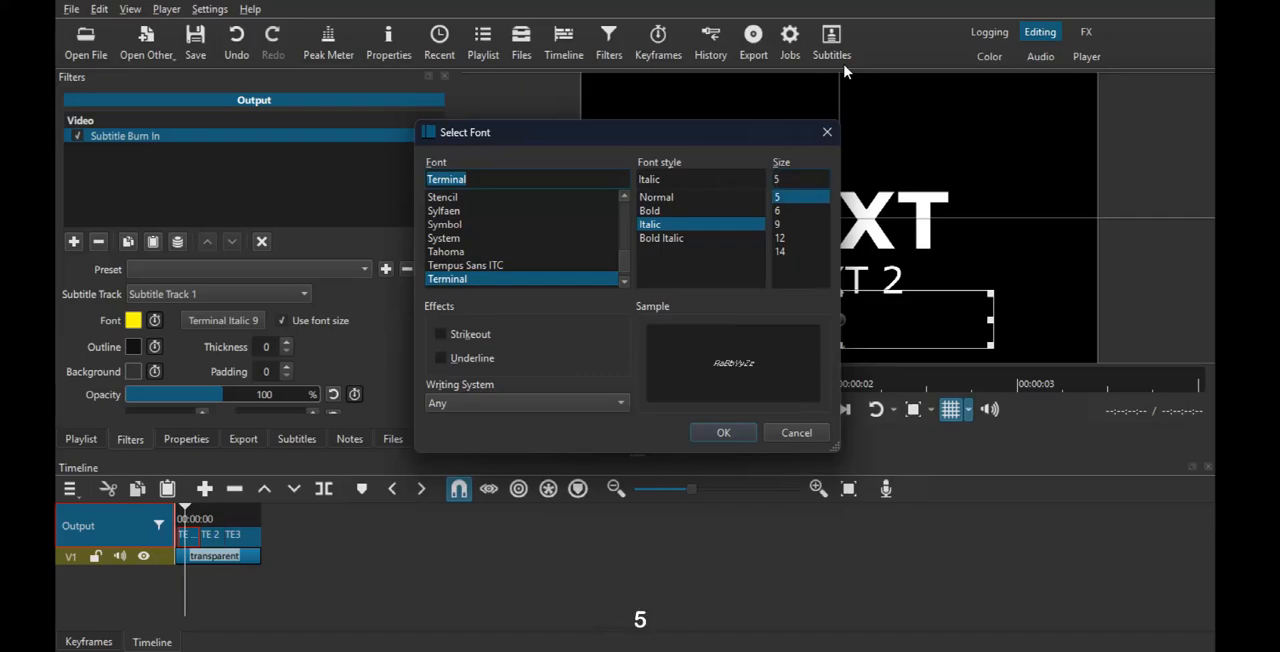
text(0)
key(Return)
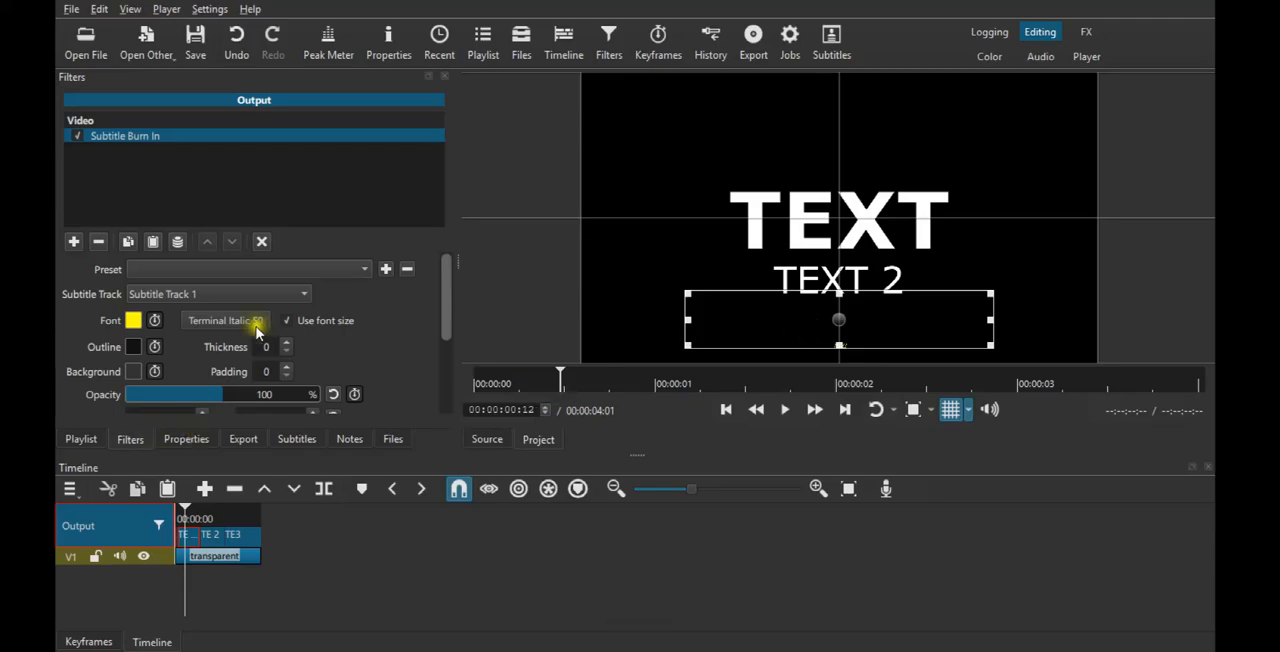
- Show the playlist's bin list and place the shotcut-logo-640 image on track V1 at about 6.7 seconds, leaving a gap after the transparent clip
click(78, 441)
click(313, 441)
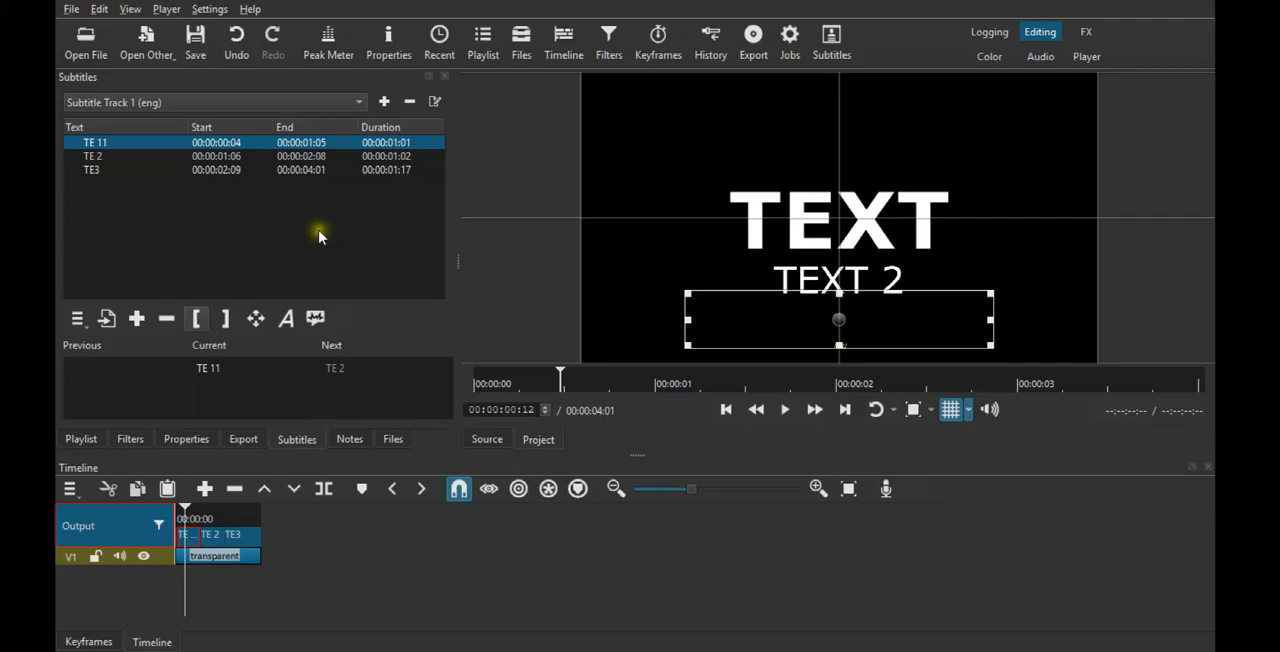
click(83, 440)
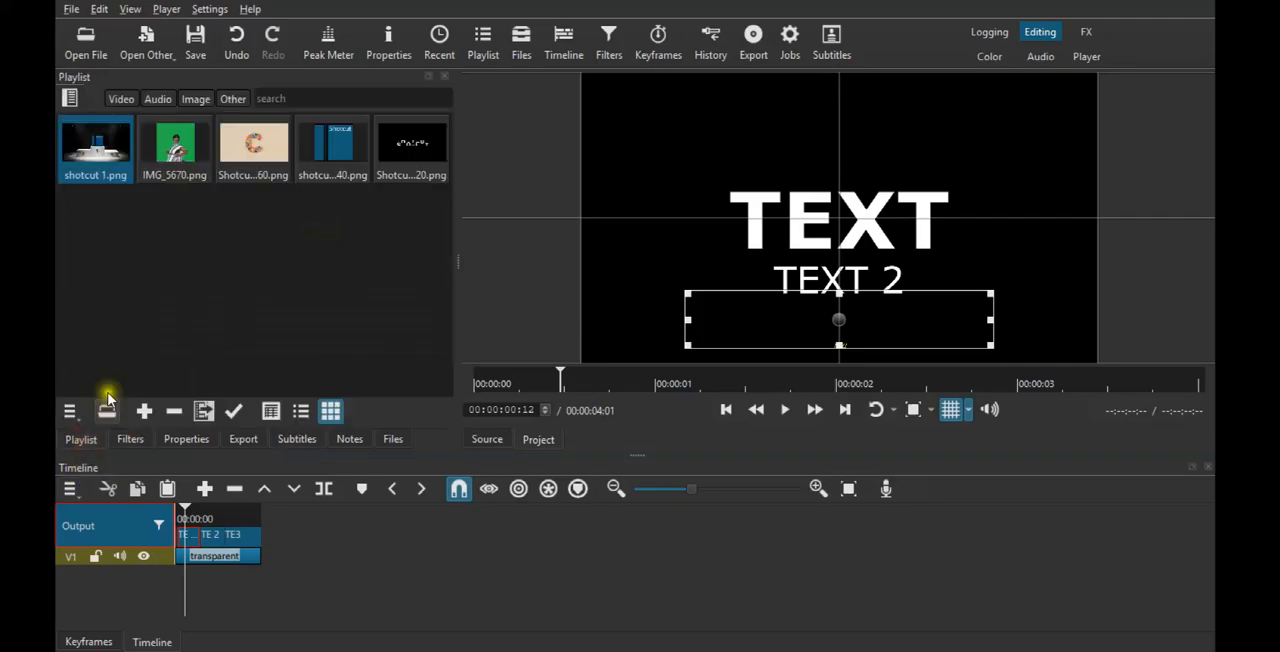
click(70, 99)
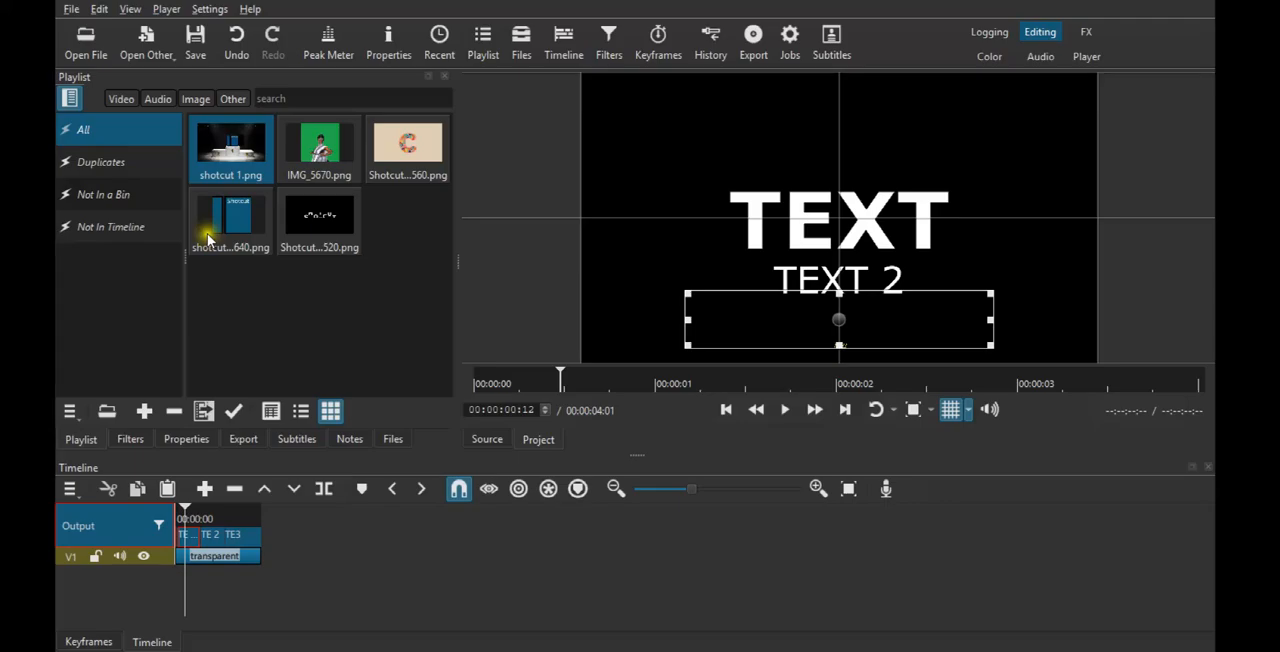
drag(245, 225, 325, 553)
click(348, 520)
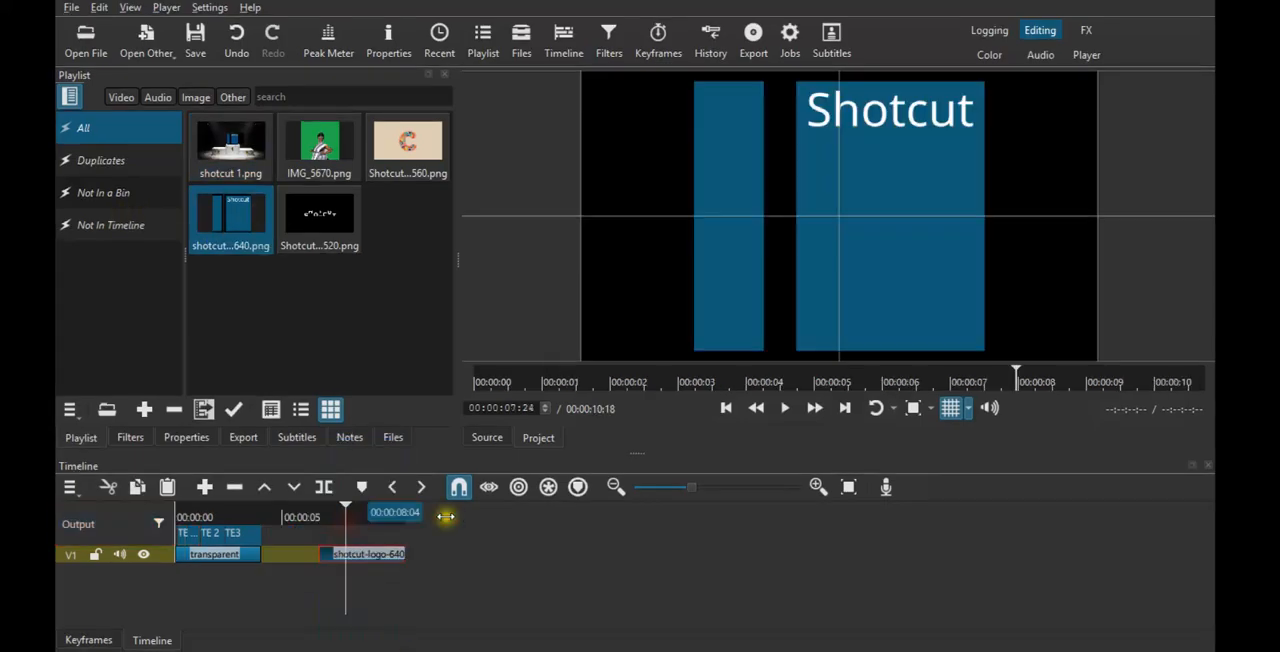
- List only the playlist items that are not in the timeline, and toggle the bin list off and on
click(120, 227)
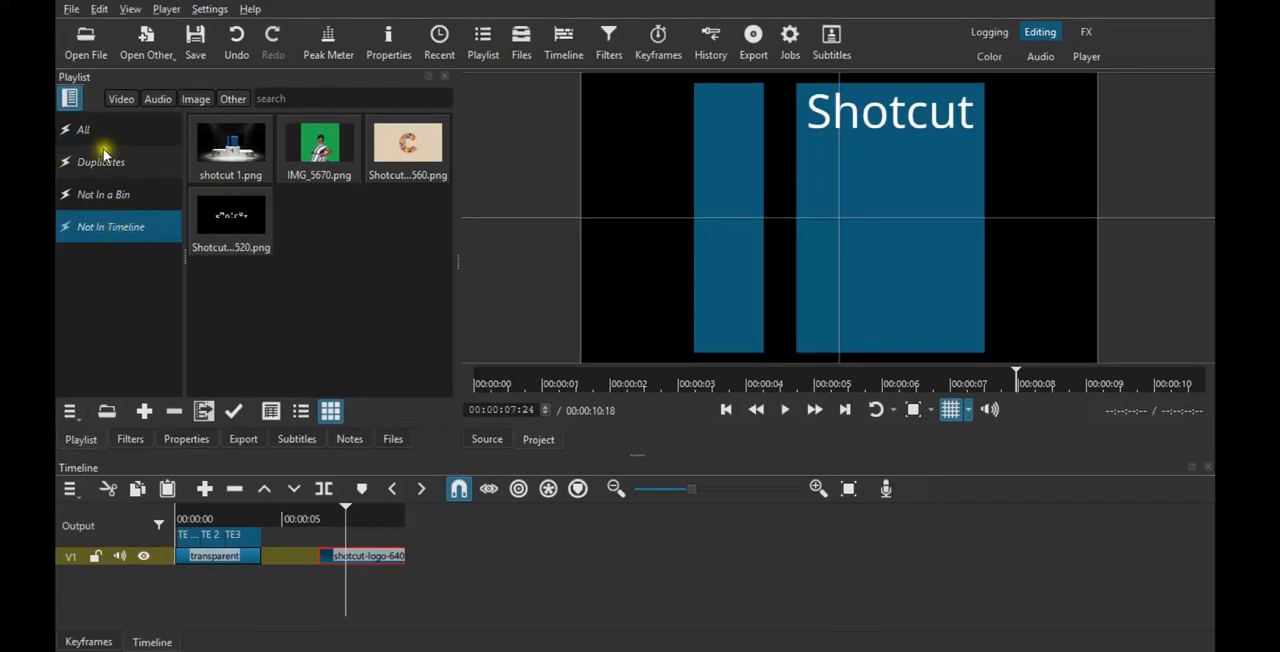
click(70, 98)
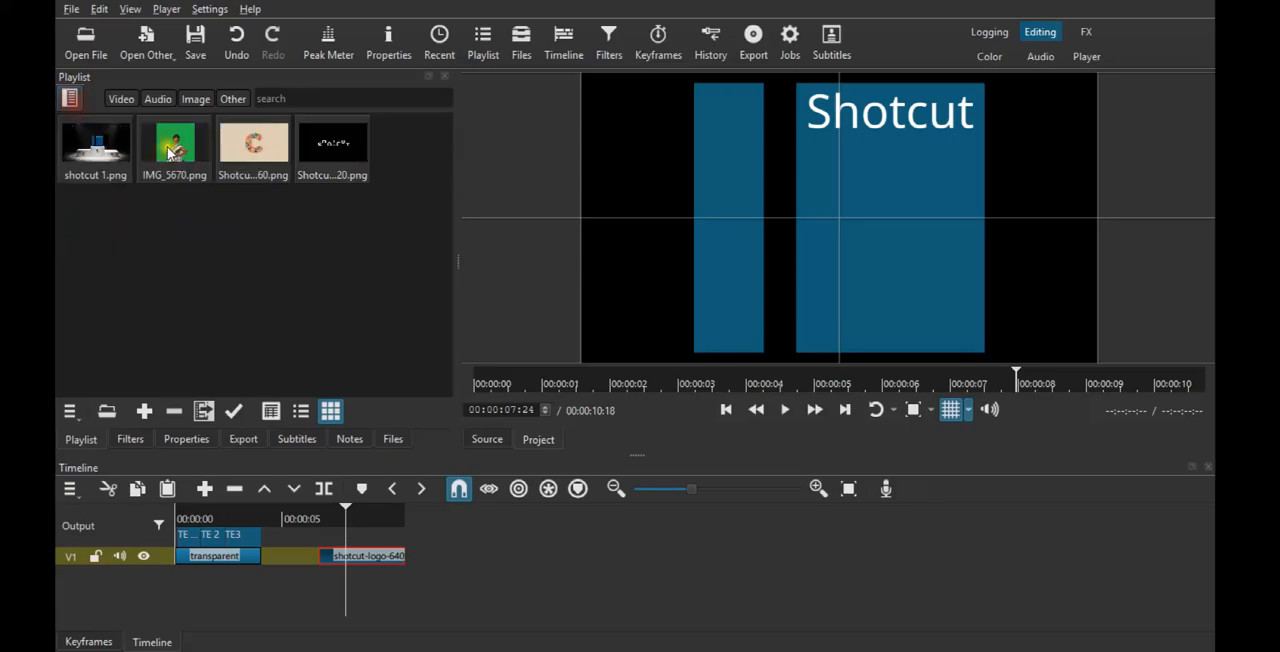
click(72, 98)
- Create a new playlist bin named "SCEMNE 1"
right_click(90, 230)
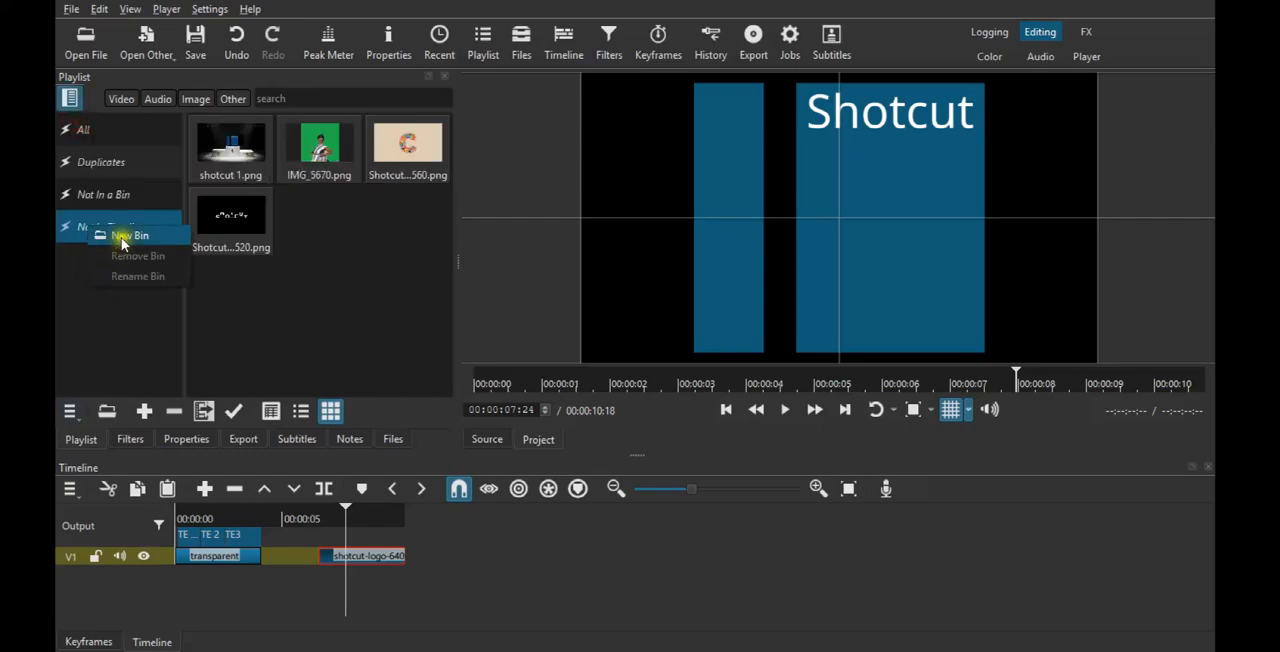
click(124, 236)
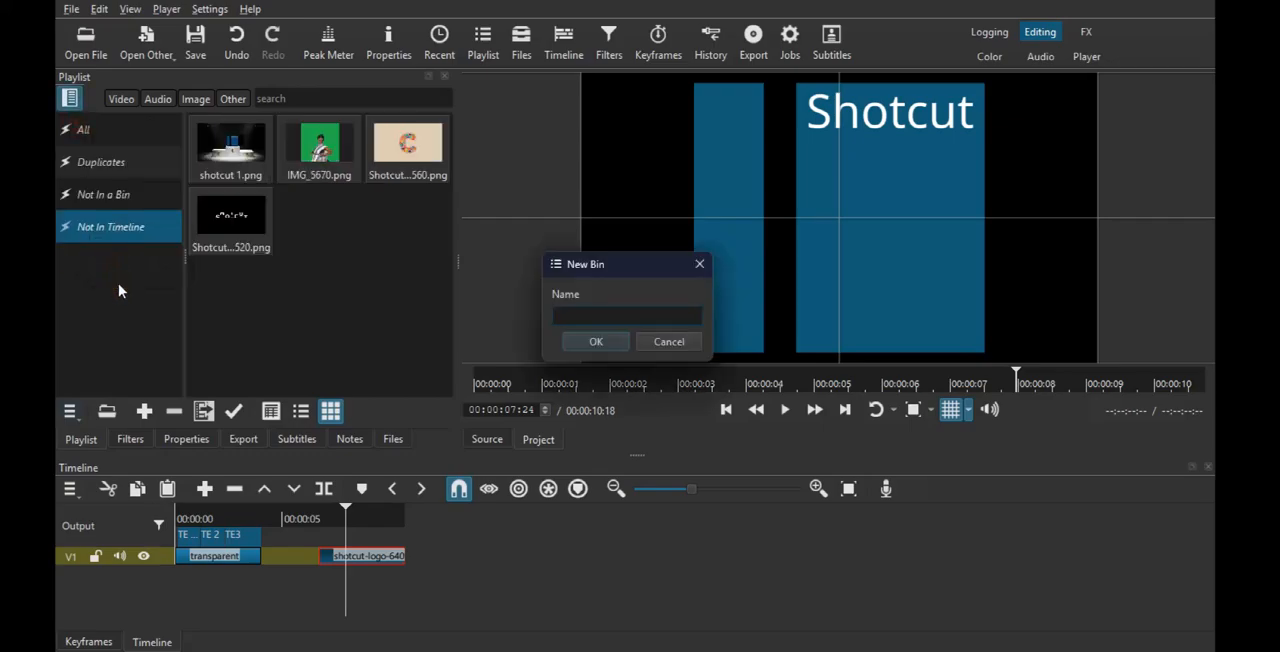
text(SCEMN)
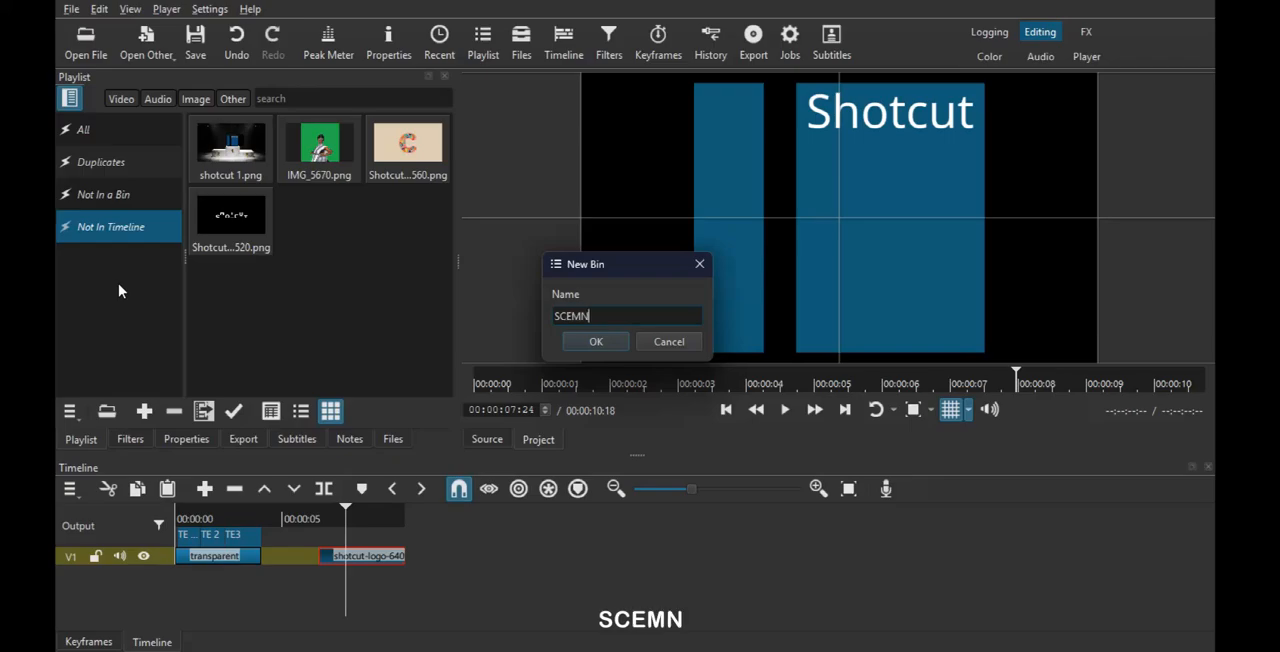
text(E 1)
key(Return)
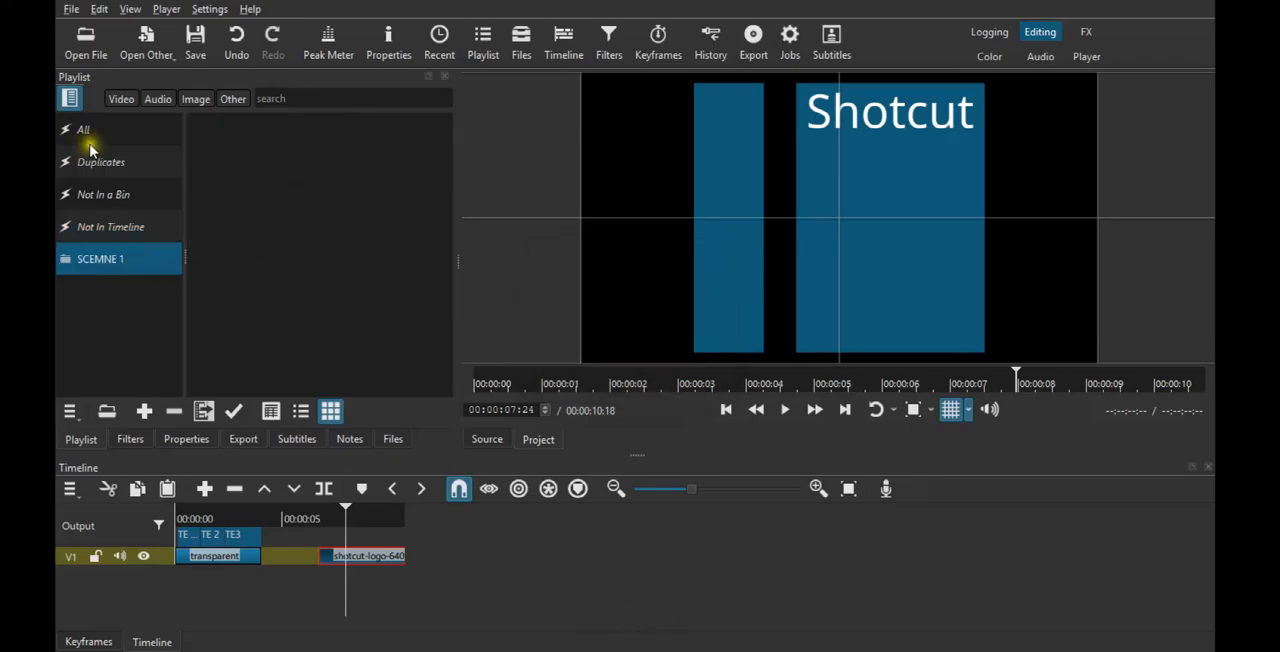
- From the full playlist, add shotcut 1.png and IMG_5670.png to the SCEMNE 1 bin
click(89, 140)
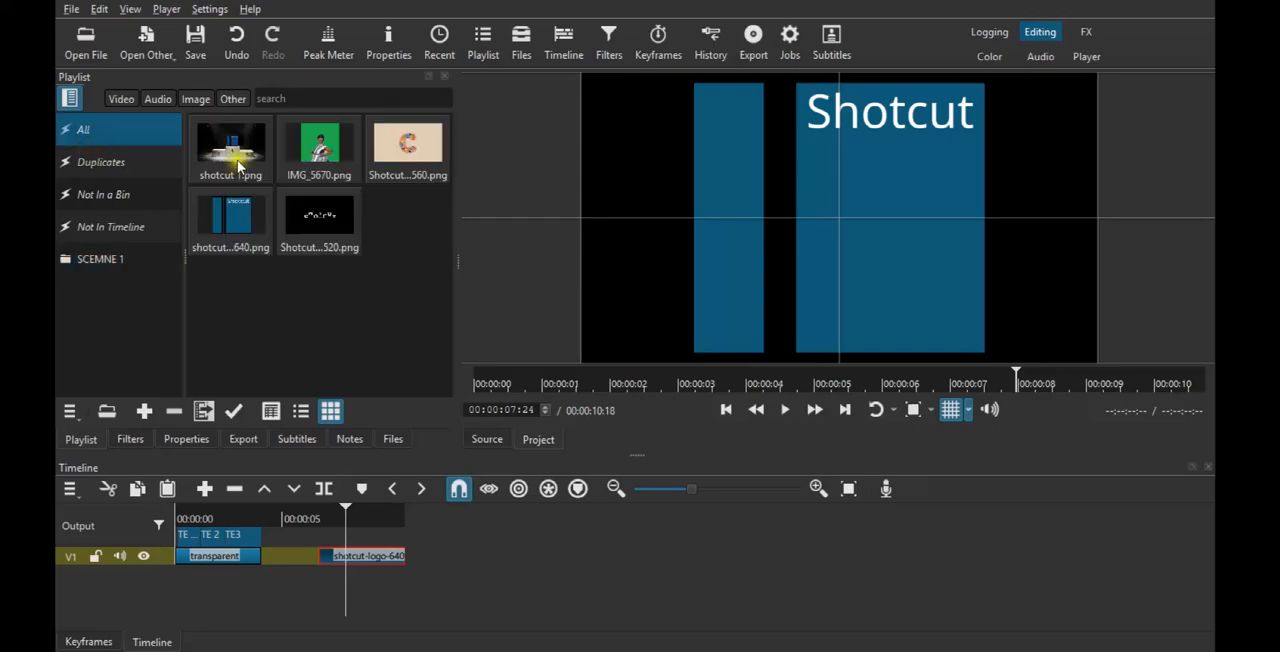
drag(230, 150, 108, 264)
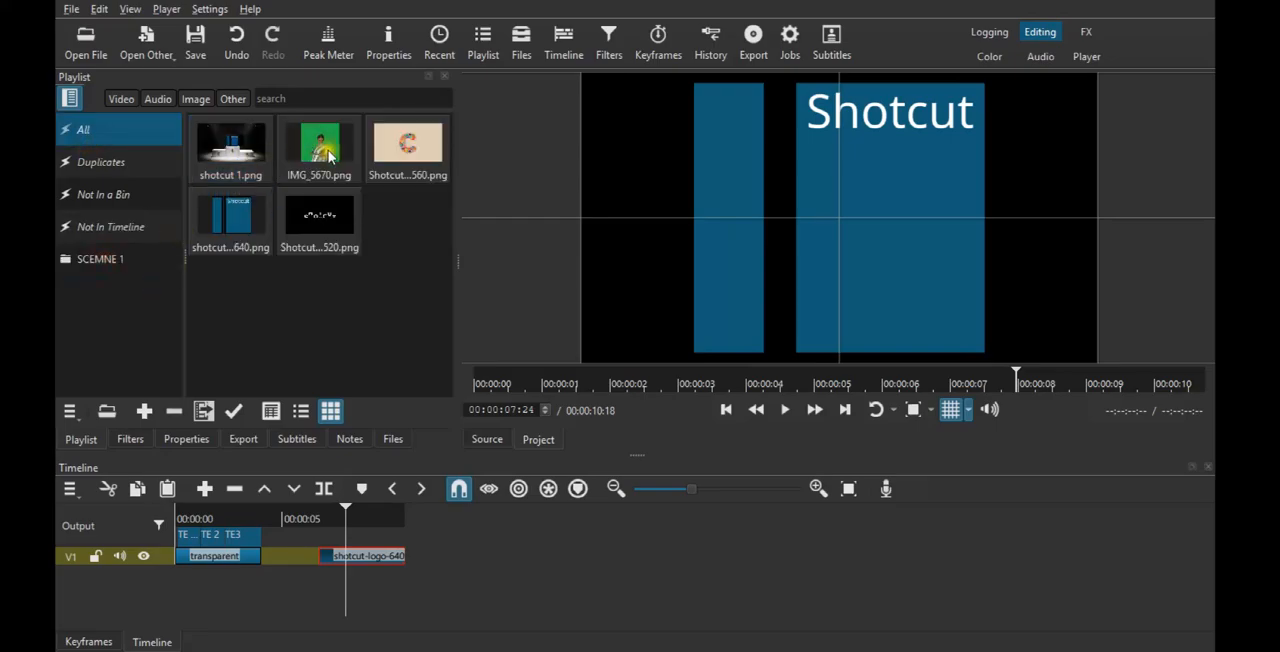
drag(319, 150, 110, 263)
- From the SCEMNE 1 bin with the bin list hidden, place shotcut 1.png at about 16 seconds and IMG_5670.png at about 11.5 seconds on V1
click(100, 259)
click(72, 92)
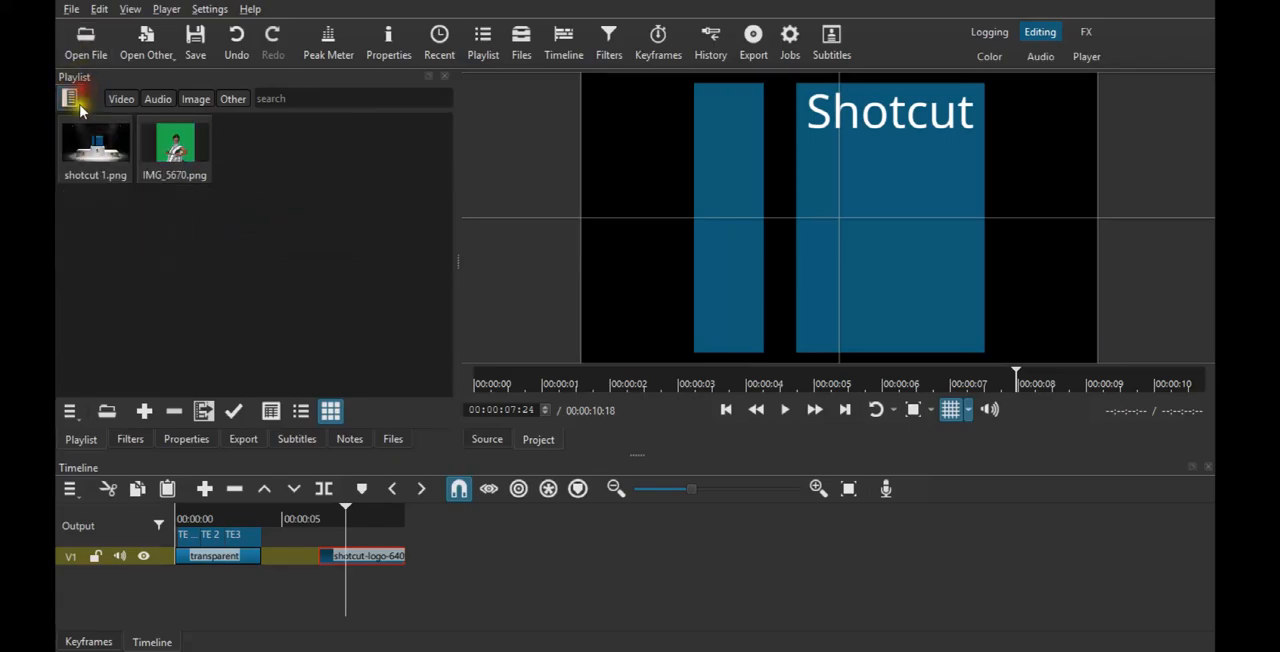
drag(125, 155, 517, 551)
drag(175, 145, 433, 528)
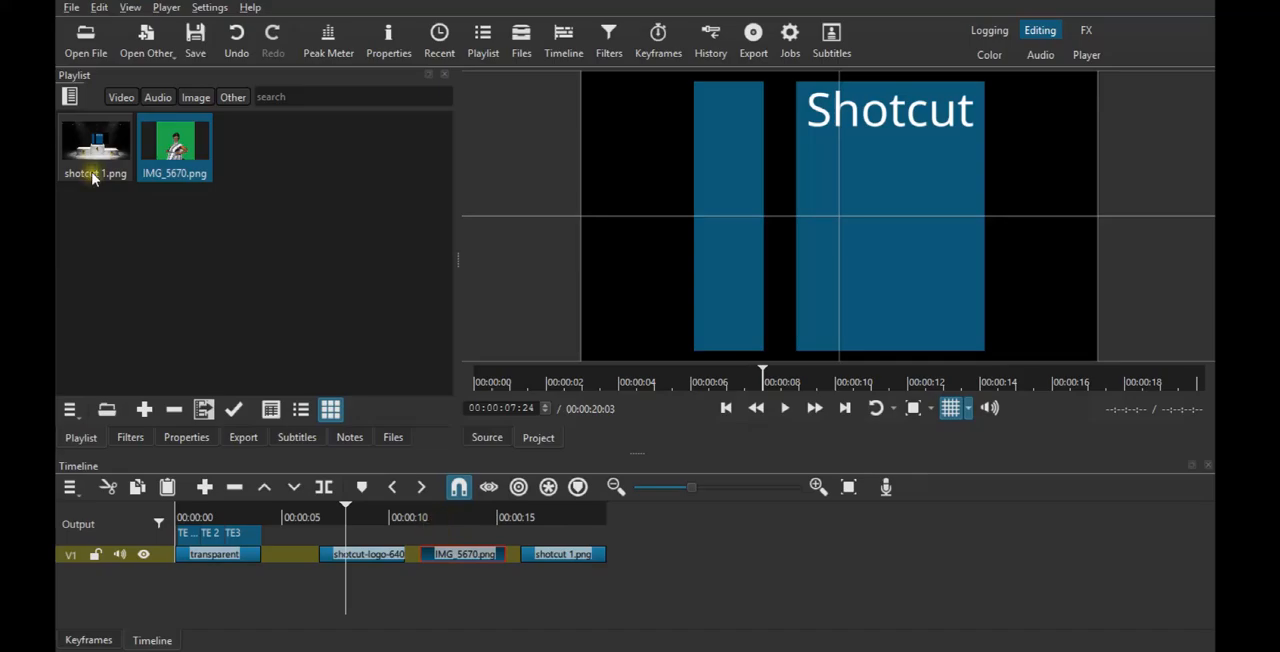
- Show the bin list and create a new playlist bin named "SCENE 2"
click(70, 97)
right_click(102, 267)
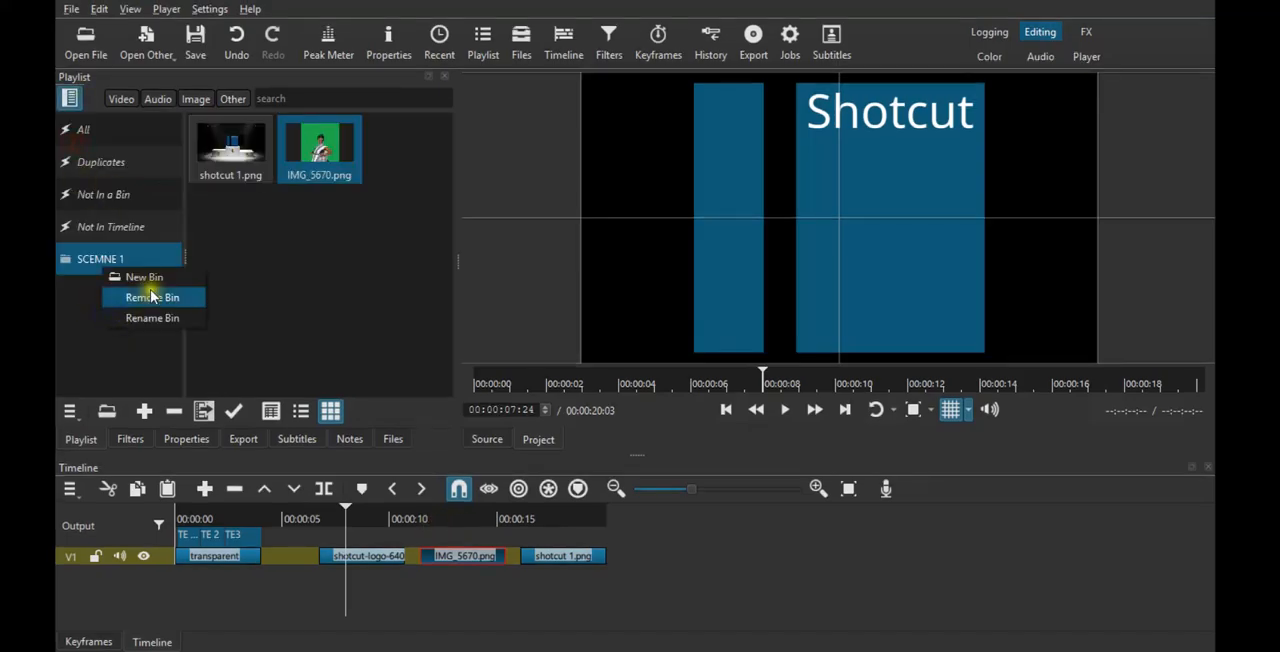
click(151, 276)
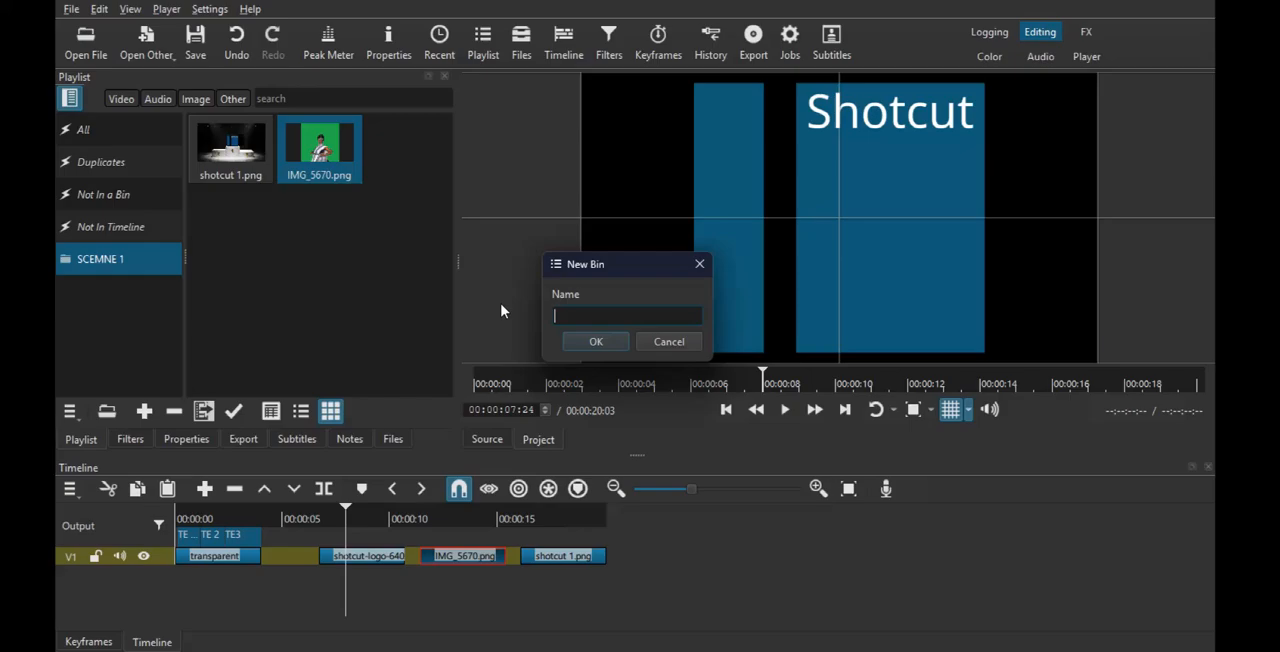
text(SCW)
key(BackSpace)
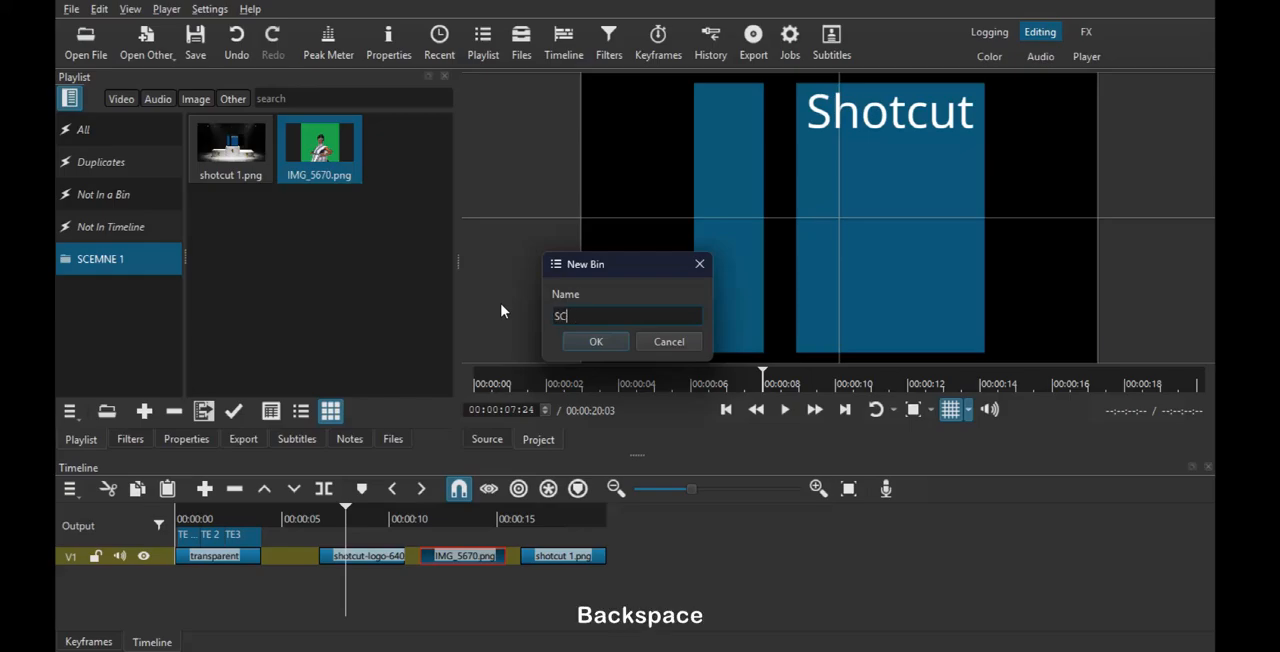
text(ENE 2)
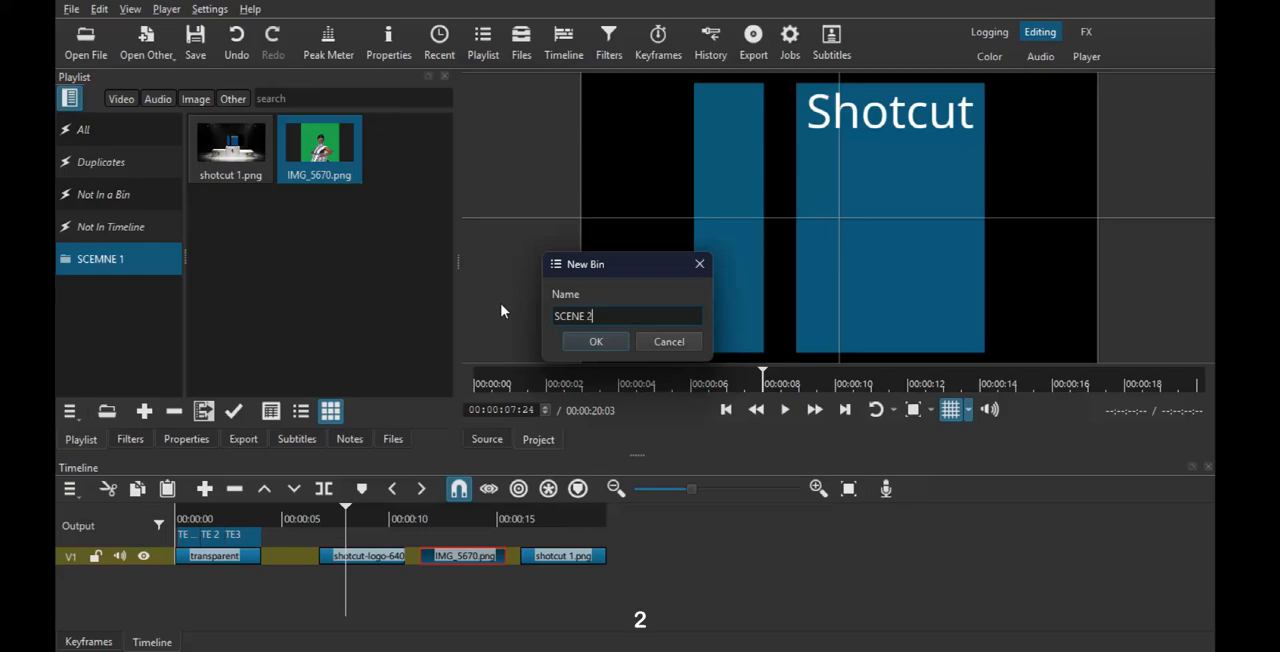
key(Return)
- From the playlist items not in a bin, add the blue Shotcut logo image (shotcut...640.png) to the SCENE 2 bin
click(86, 130)
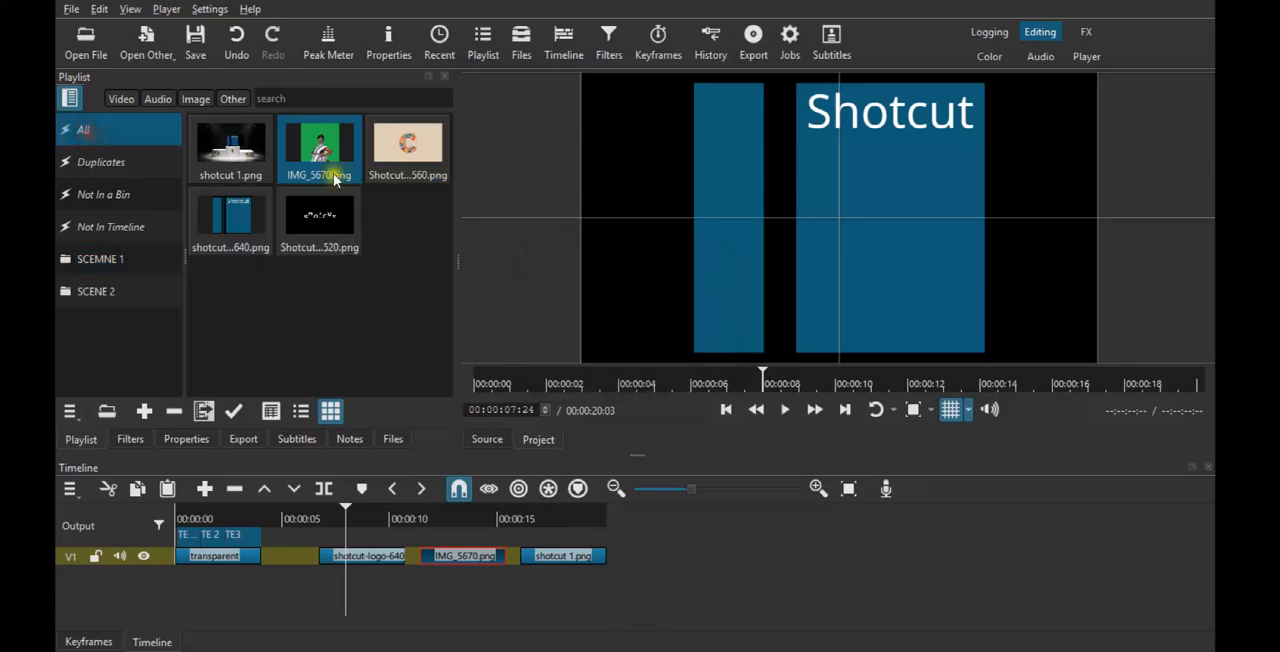
click(118, 200)
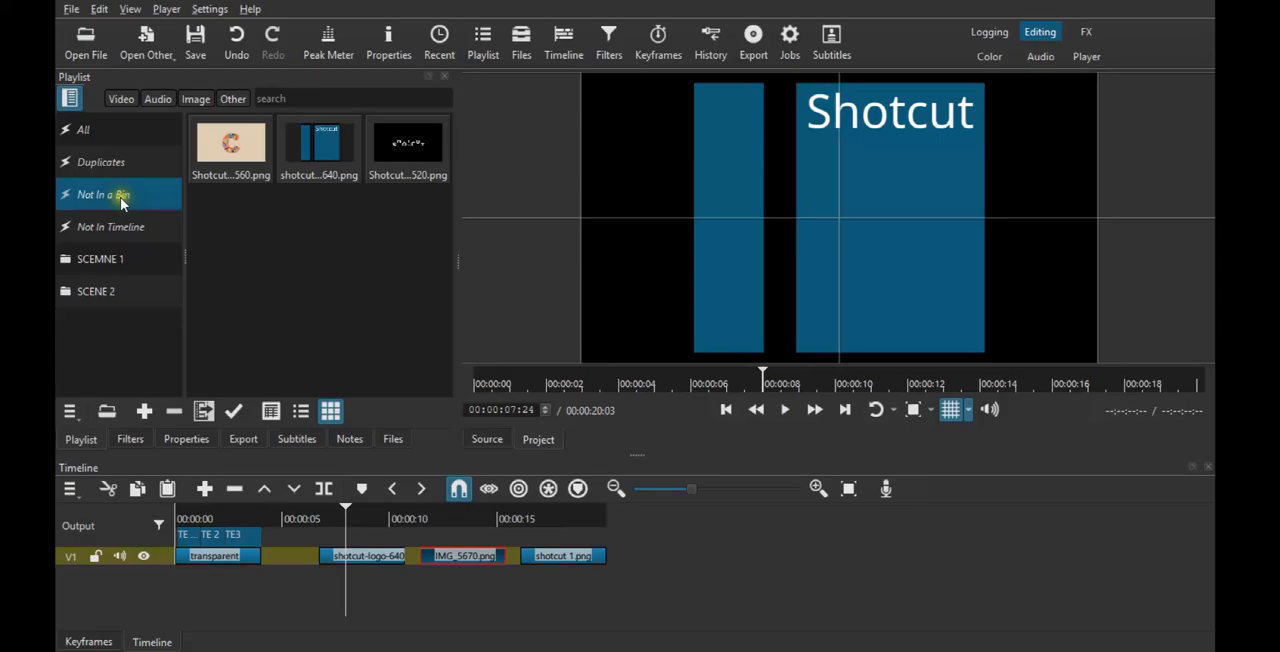
drag(230, 145, 110, 320)
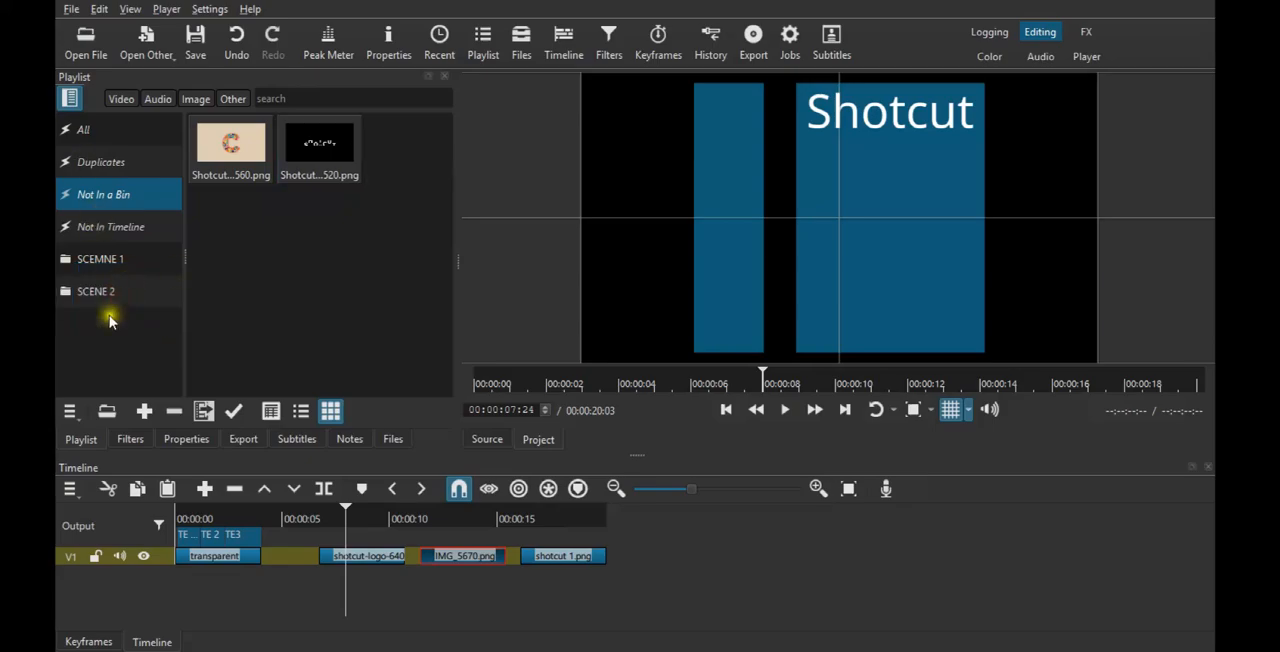
- Create a new playlist bin named "SCENE 3."
right_click(112, 302)
click(134, 307)
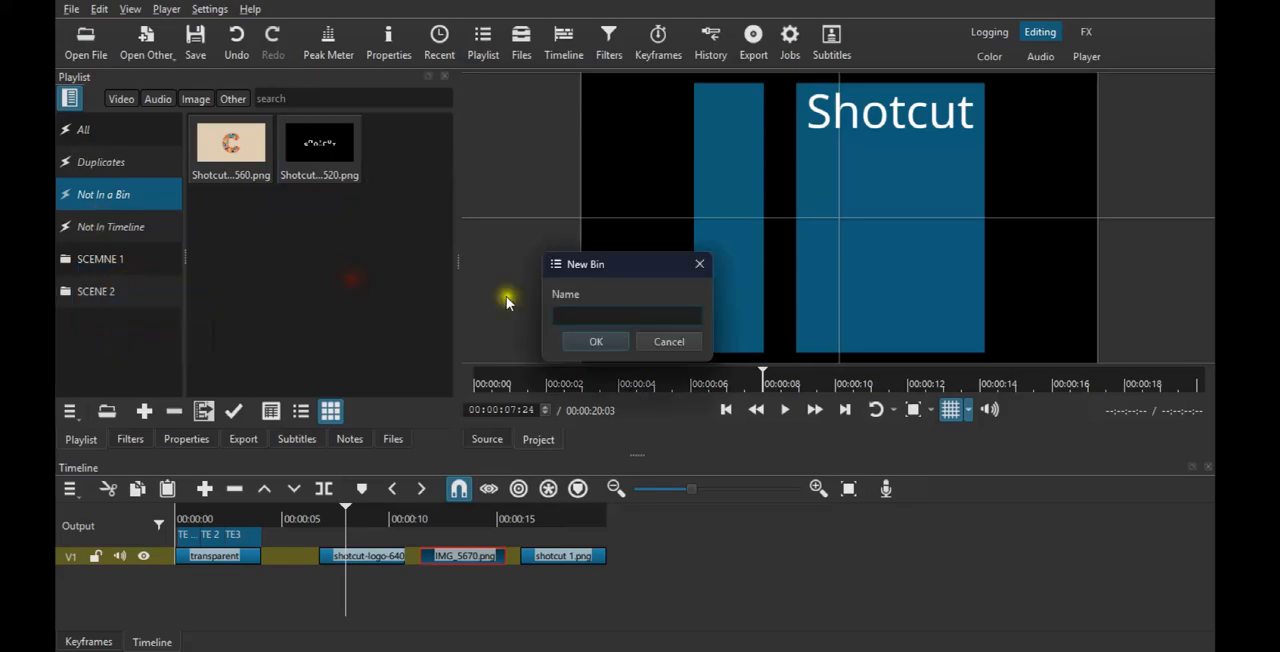
text(SCENE)
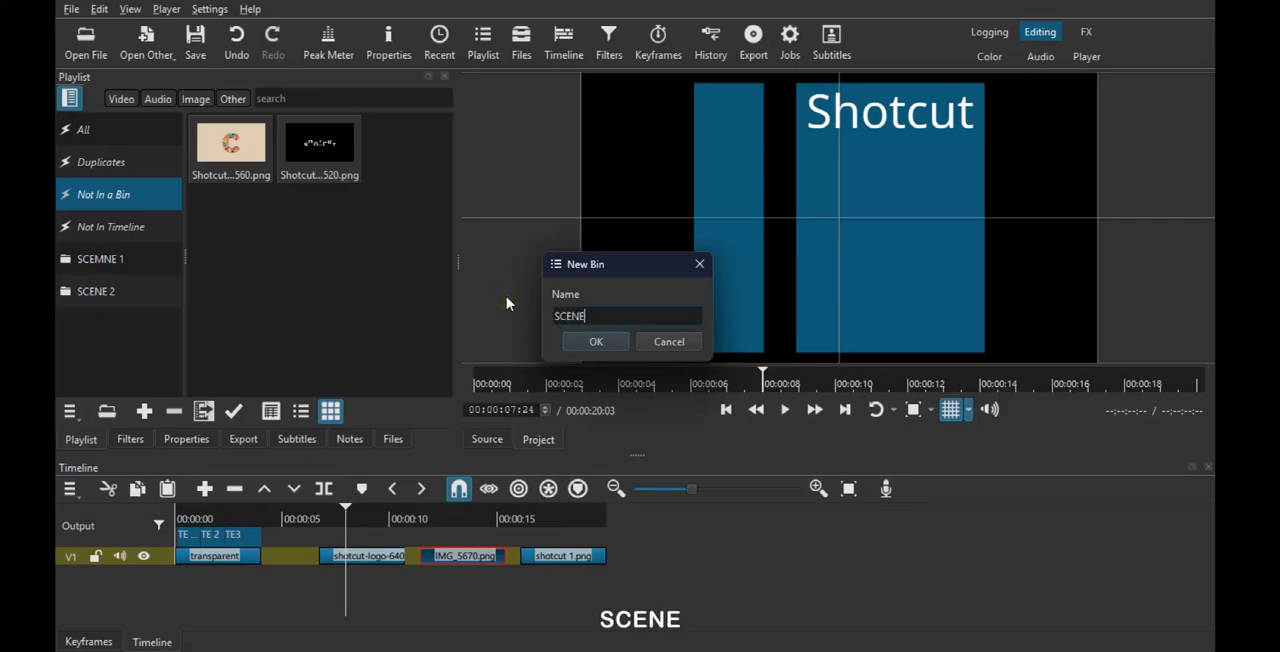
text( 3.)
click(598, 343)
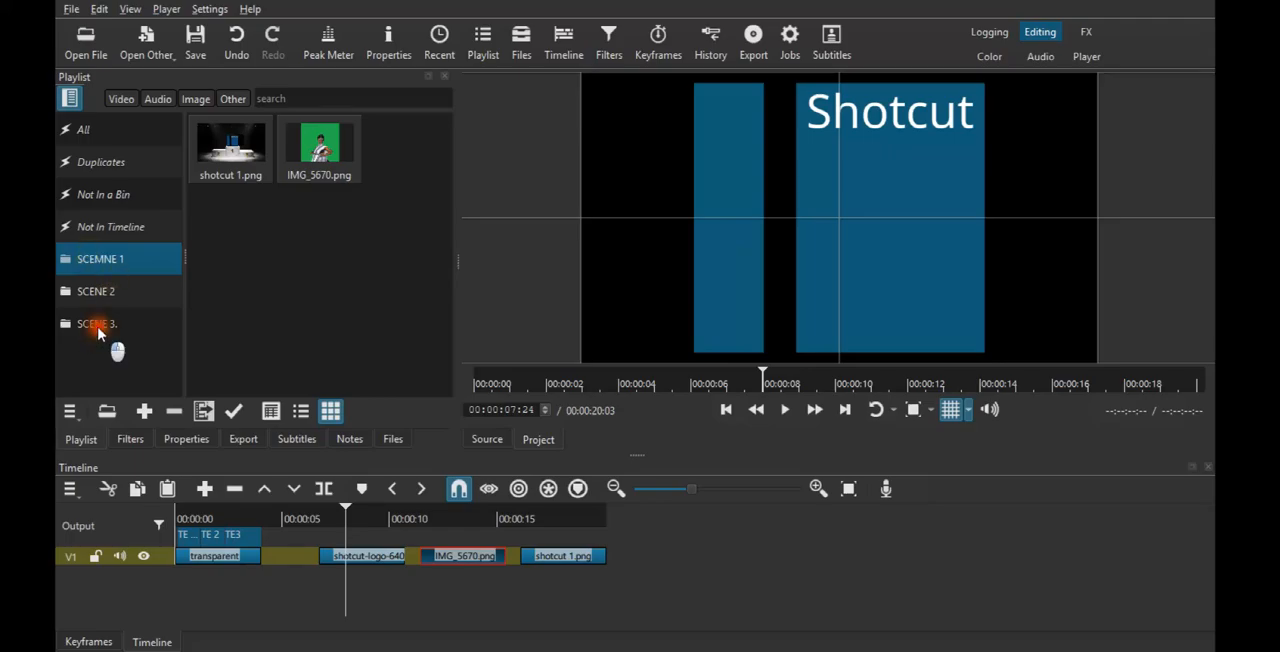
- Add the two remaining unbinned images, Shotcut...560.png and Shotcut...520.png, to the SCENE 3. bin
click(99, 325)
click(123, 193)
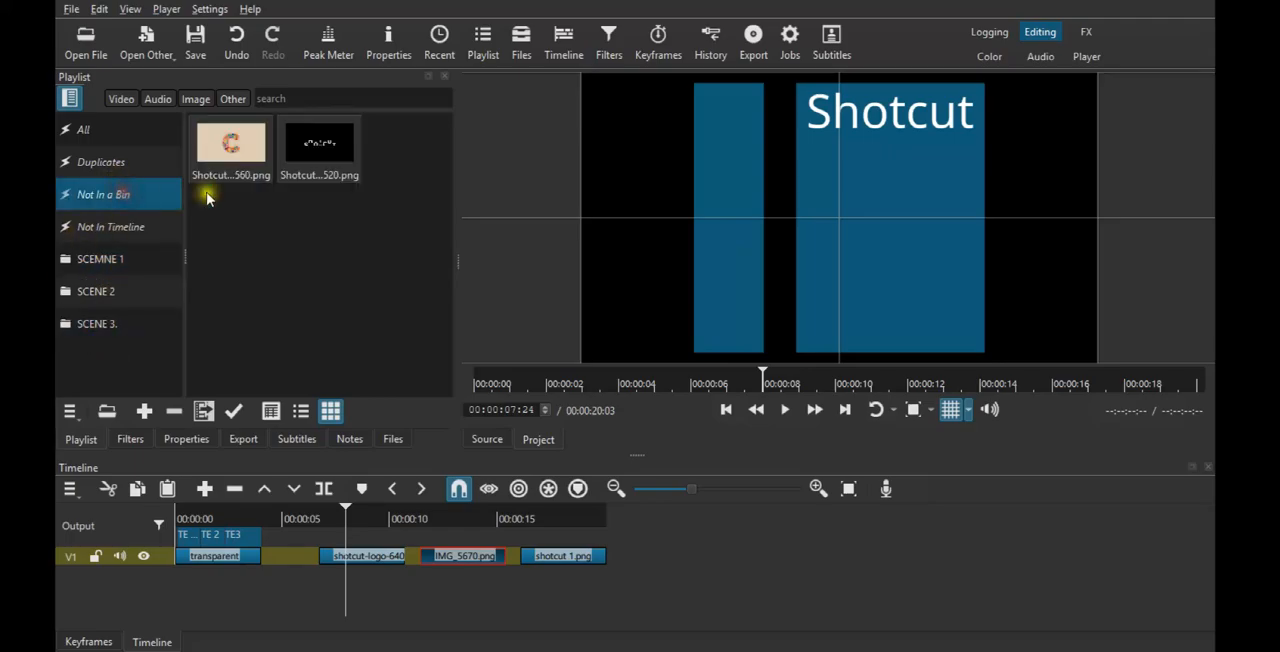
drag(372, 154, 100, 325)
drag(230, 145, 123, 330)
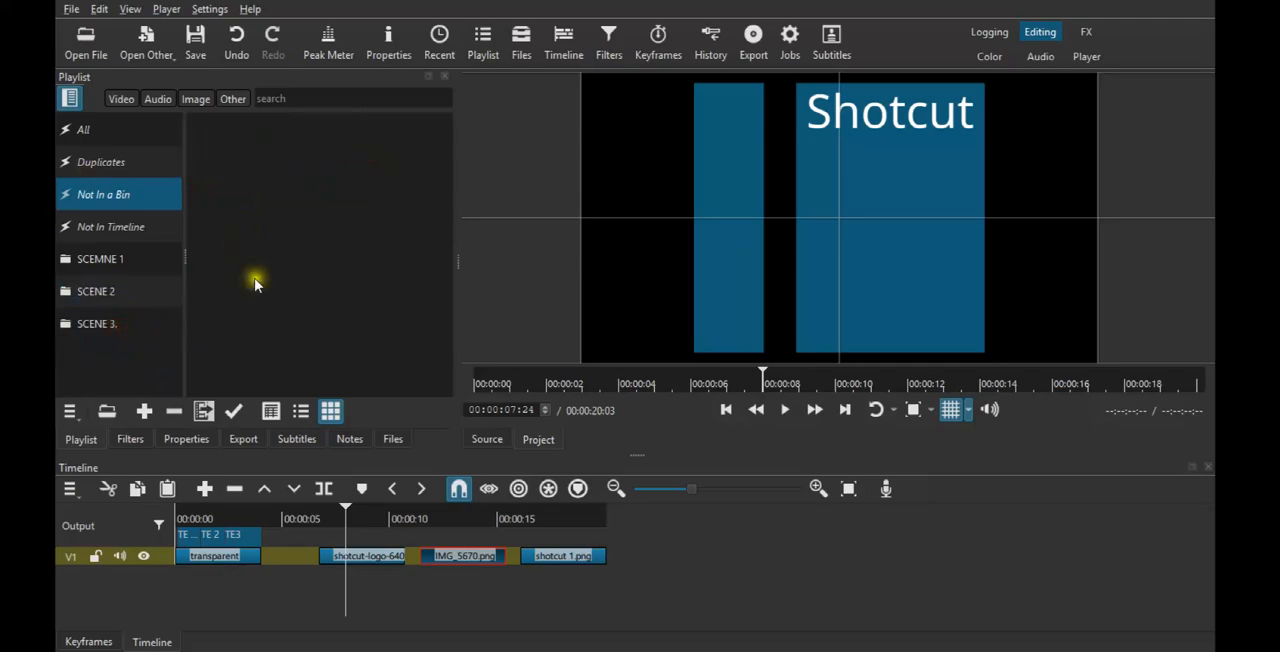
- From the playlist items not in the timeline, with the bin list hidden, place Shotcut...560.png at about 22.5 seconds on V1
click(71, 97)
click(71, 97)
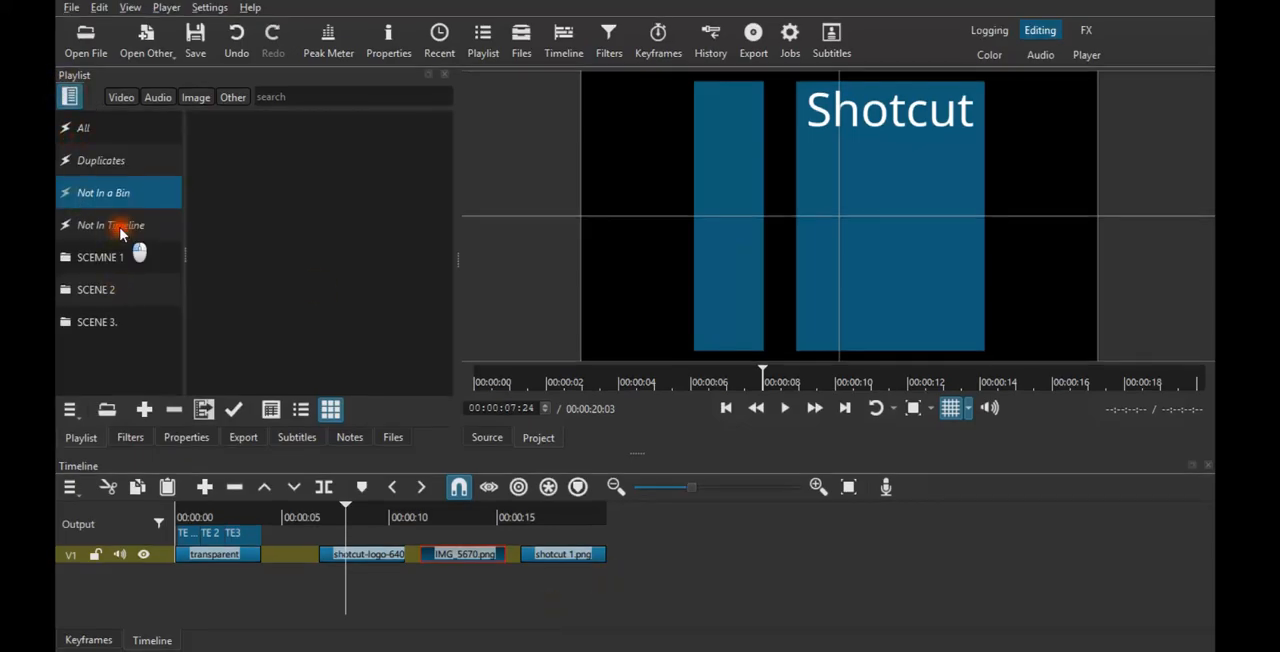
click(120, 227)
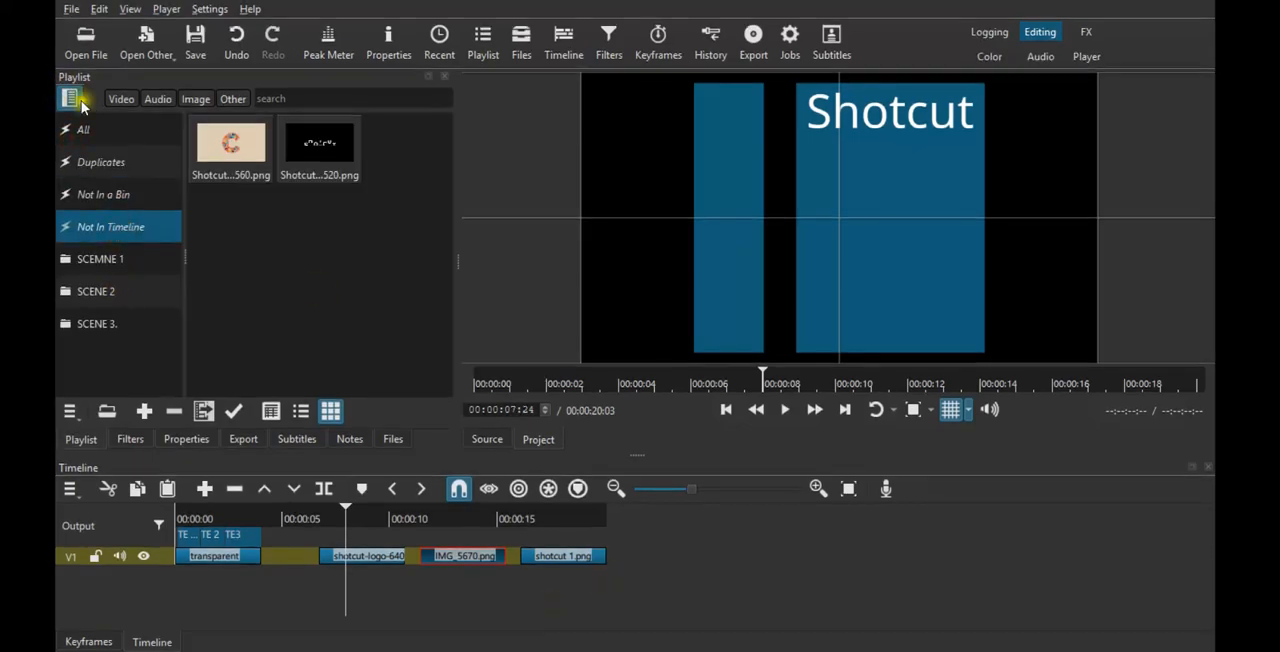
click(71, 97)
drag(121, 163, 662, 547)
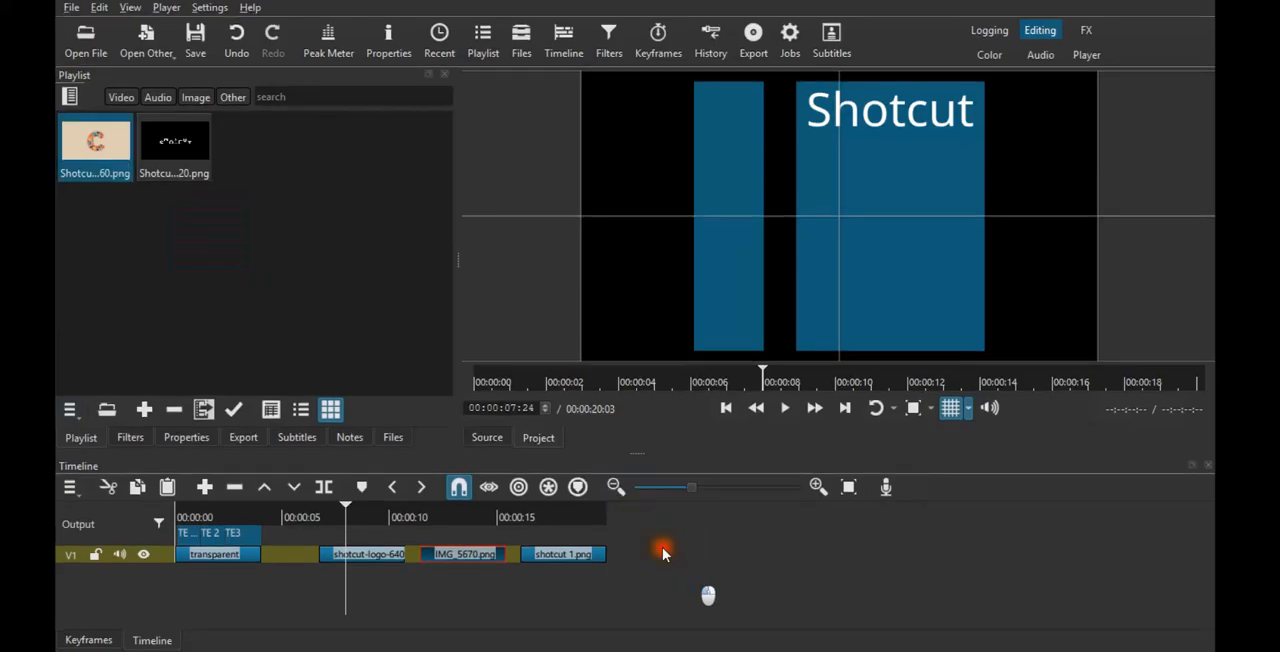
- List all the playlist items again and hide the bin list
click(70, 97)
click(115, 121)
click(70, 97)
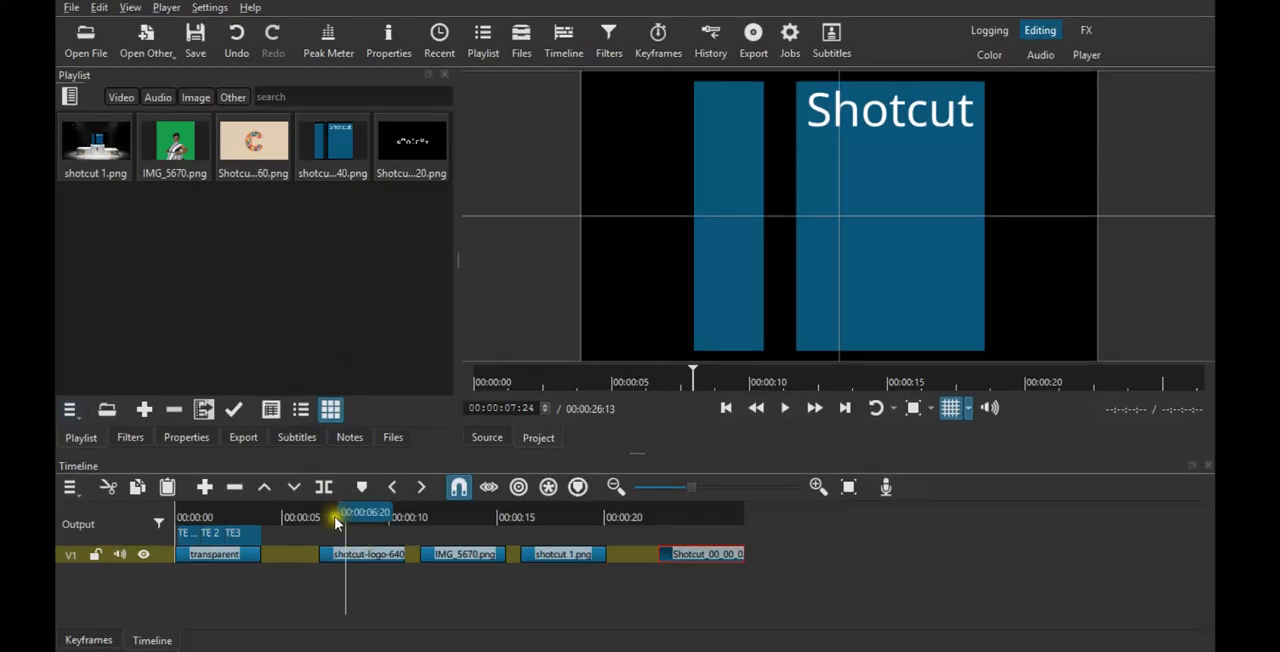
- Add a timeline marker at 00:00:07:24 and extend it into a range ending at about 00:00:20:20
key(m)
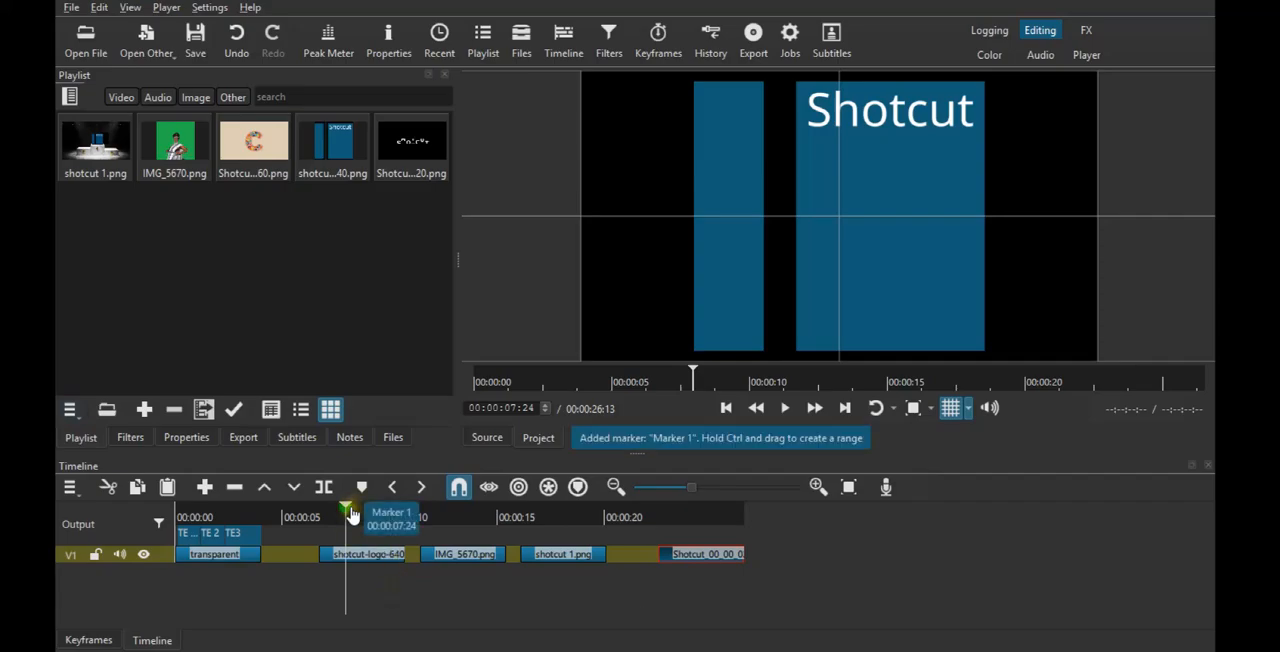
key(ctrl)
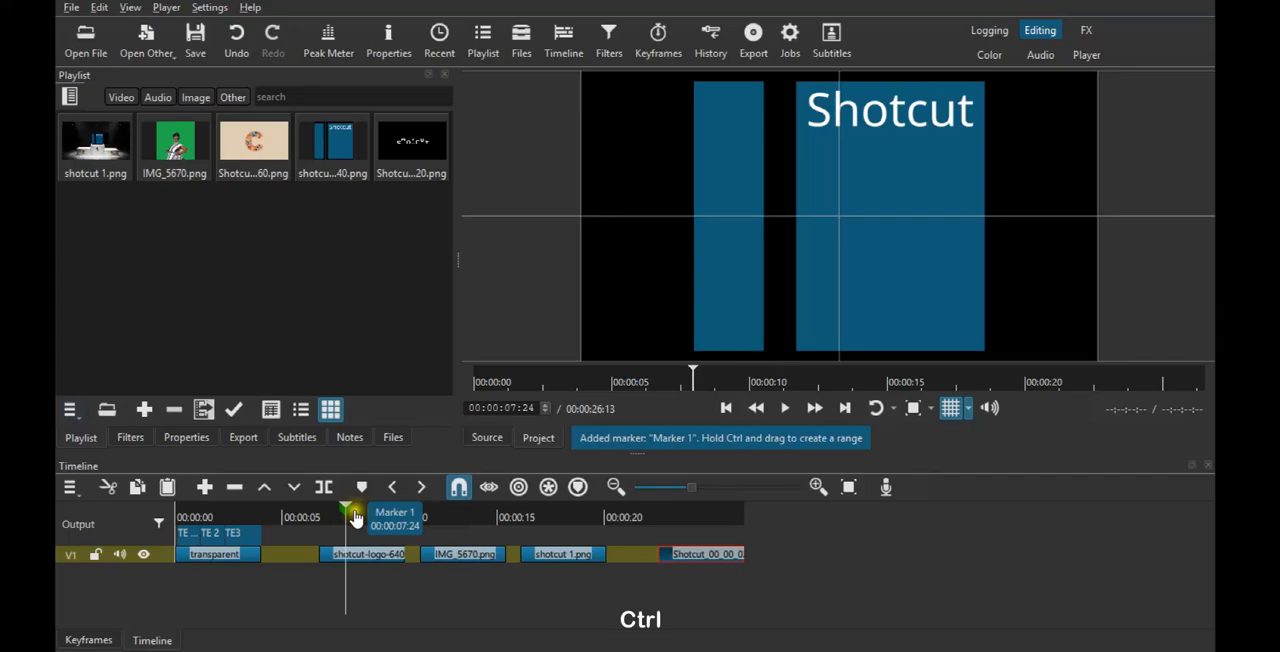
drag(349, 517, 594, 527)
key(ctrl)
key(ctrl)
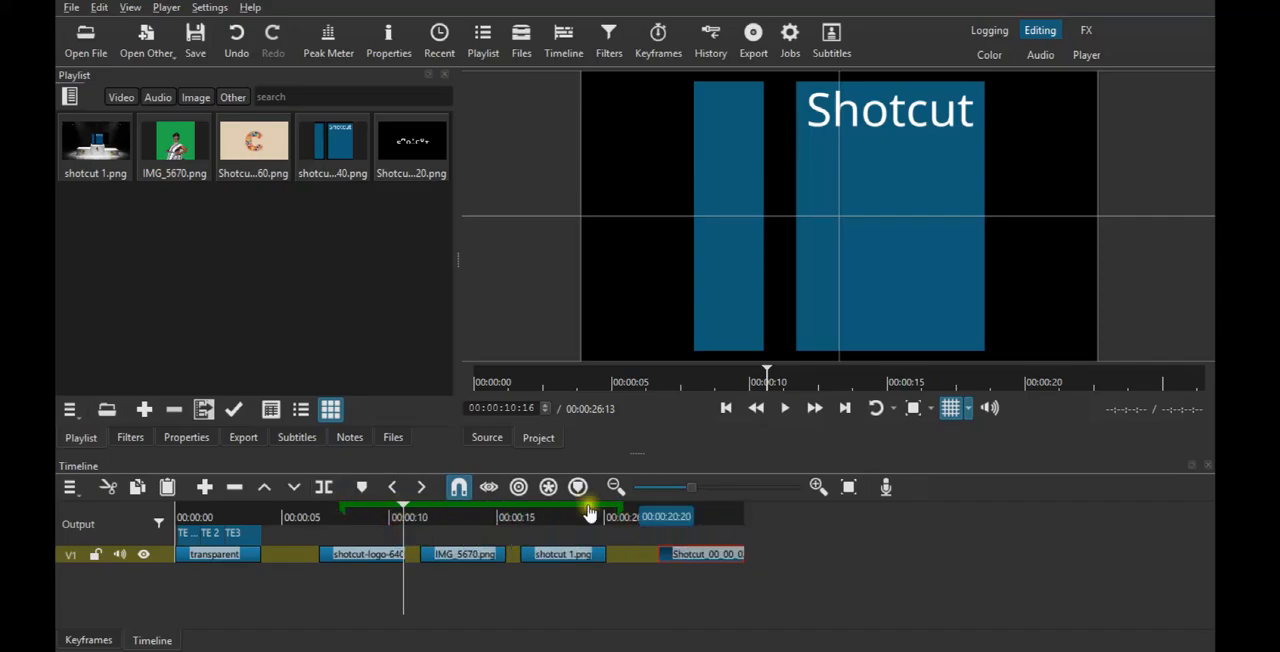
- Set the export source to the Marker 1 range instead of the whole timeline
click(250, 438)
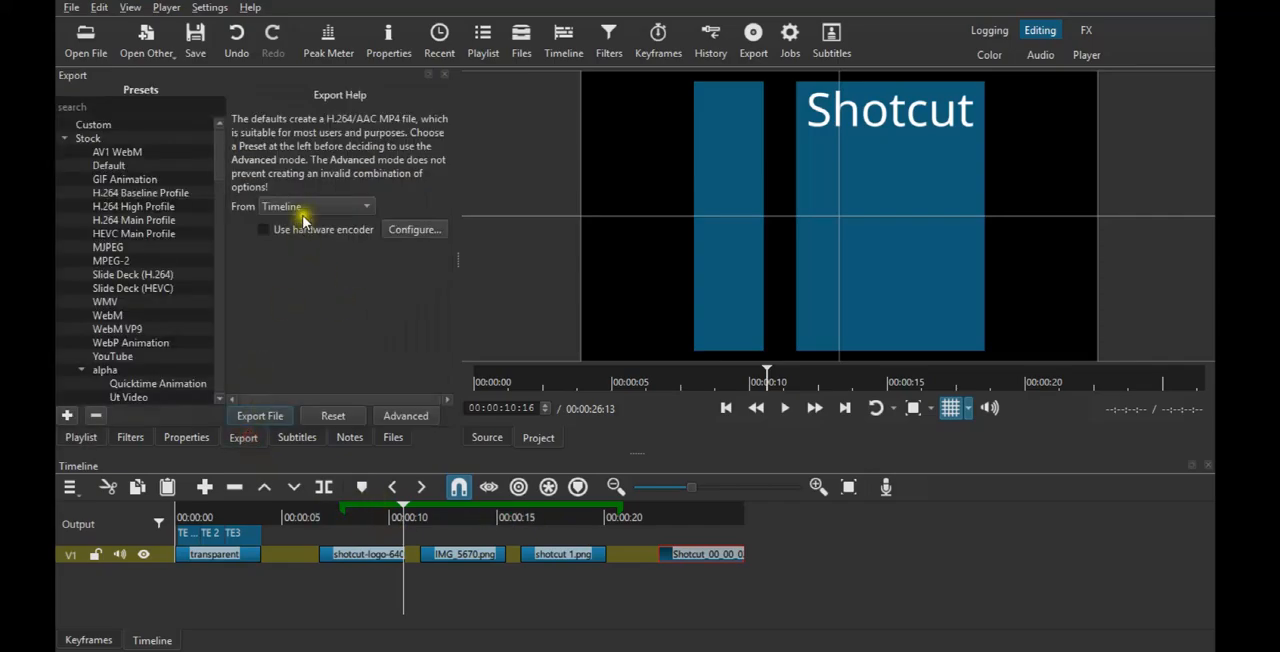
click(303, 206)
click(309, 287)
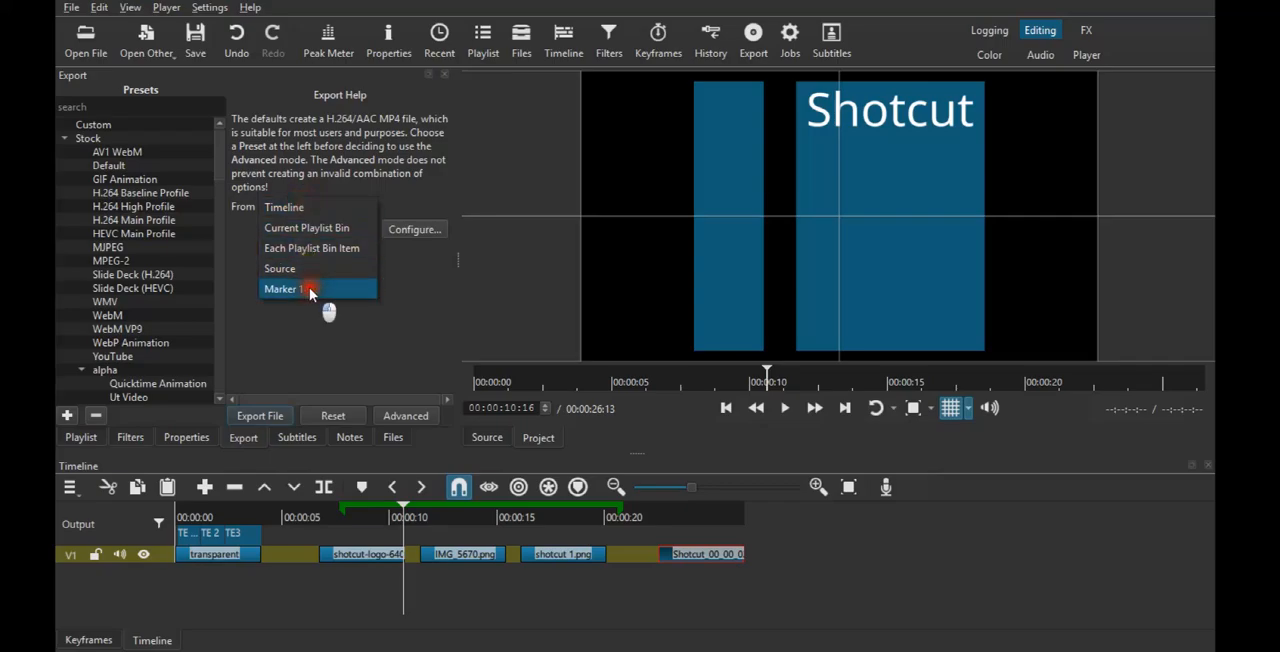